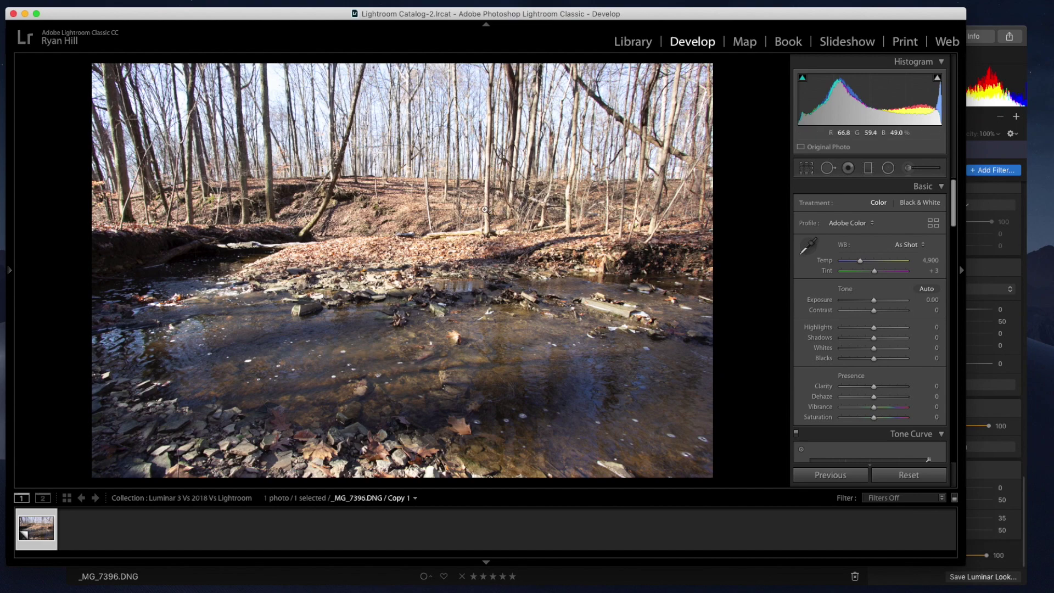
- Examine the unedited creek photo close up around the hillside and the foreground rock, returning to the whole image
click(527, 219)
click(517, 245)
click(309, 297)
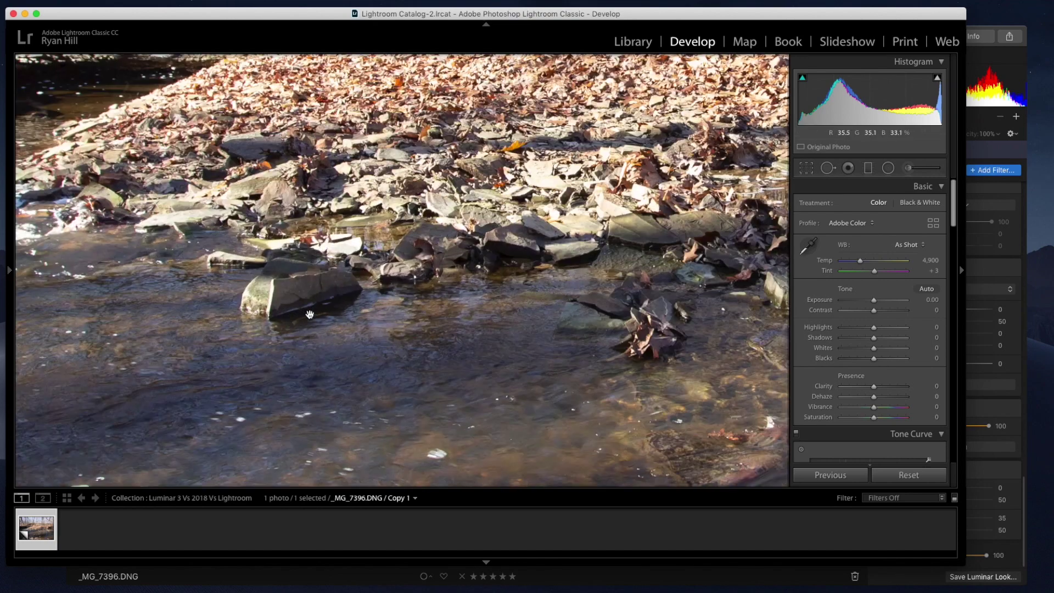
click(310, 220)
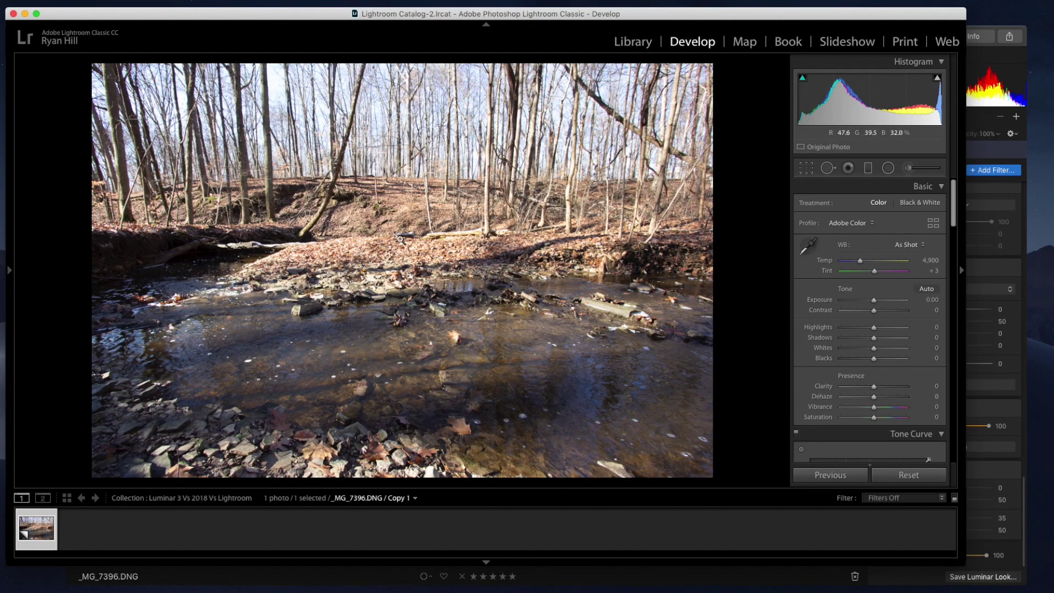
click(556, 196)
click(544, 197)
click(477, 231)
click(482, 228)
- Send the creek photo to Luminar 2018 for editing as a copy with Lightroom adjustments
click(74, 1)
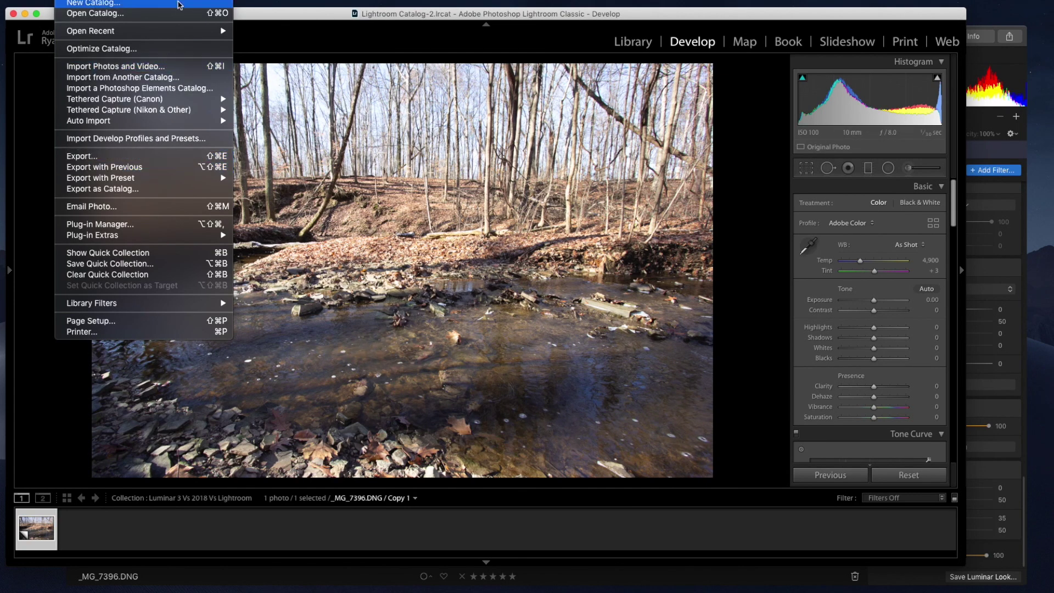
mouse_move(164, 1)
mouse_move(263, 53)
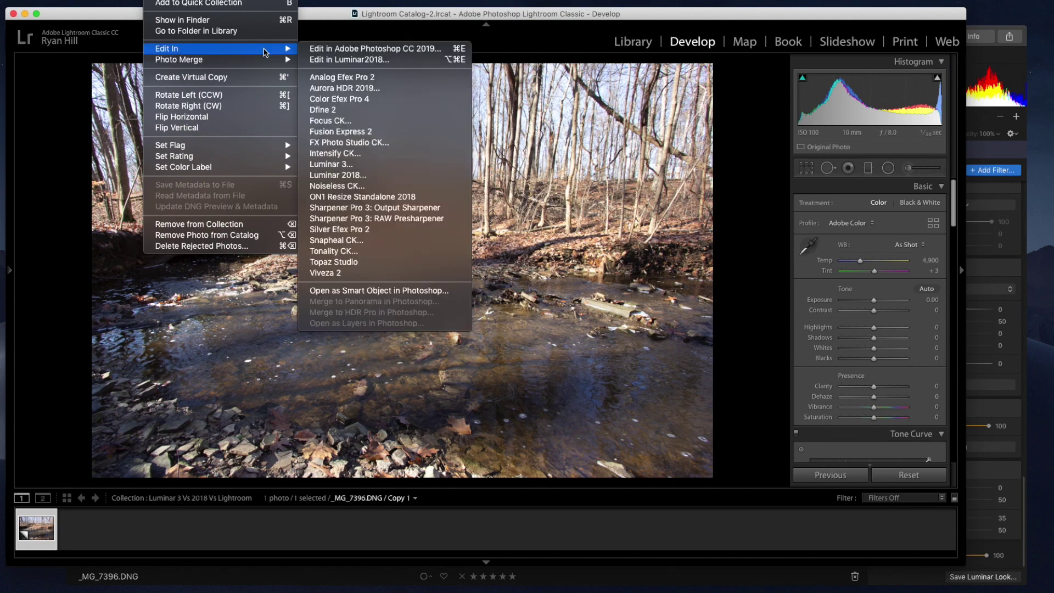
click(371, 179)
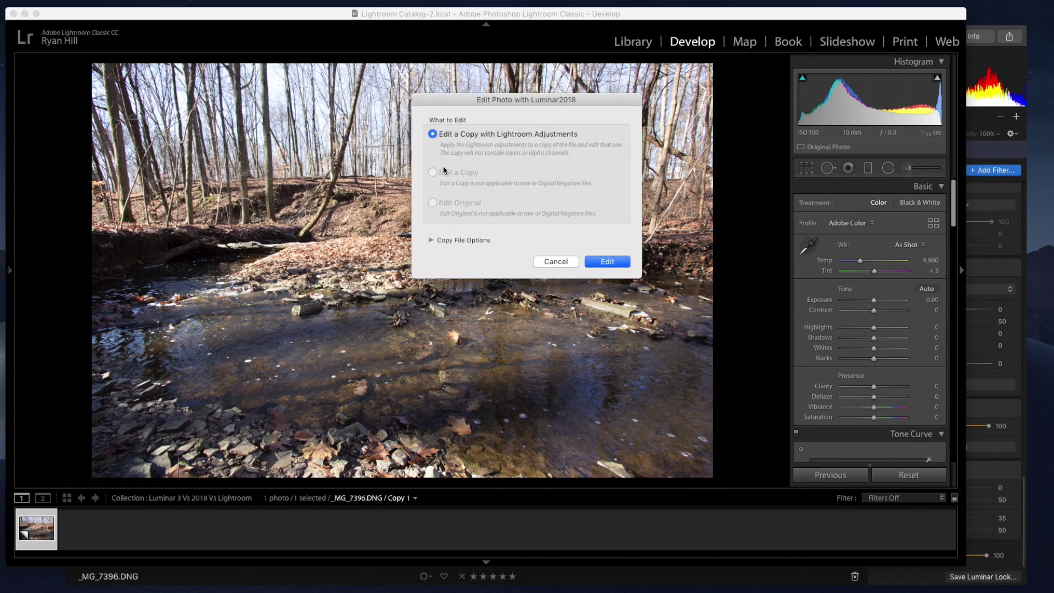
click(604, 262)
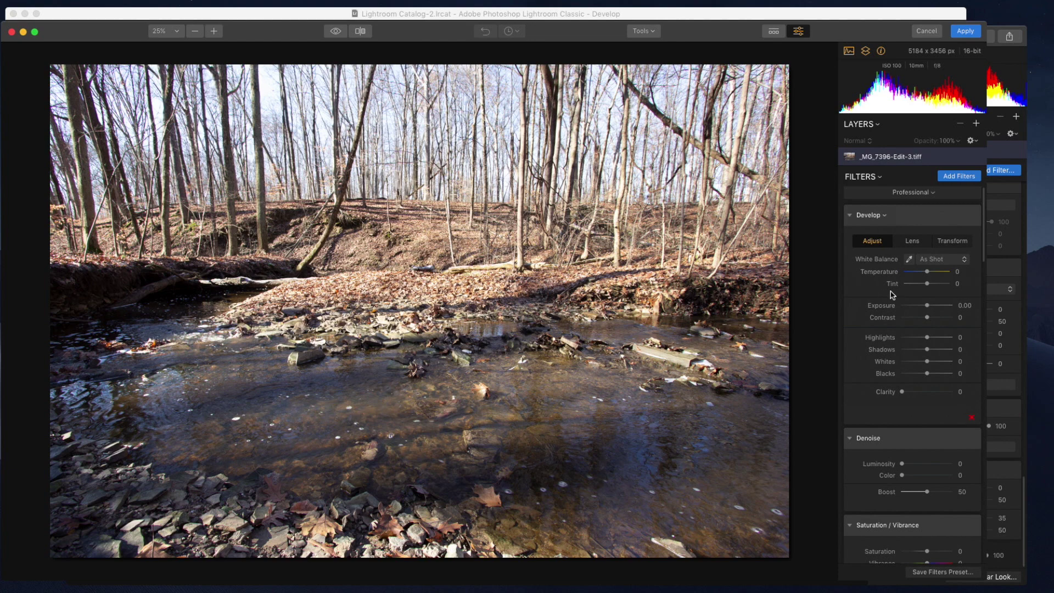
- In the Develop filter, set Highlights to -100 and Shadows to 100
drag(927, 338, 840, 334)
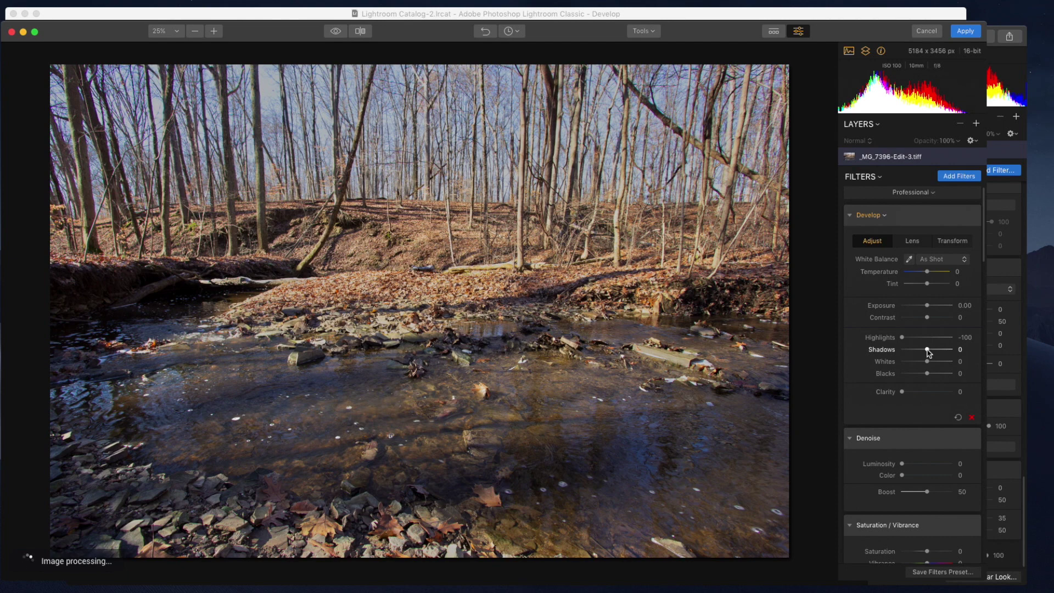
drag(927, 350, 991, 347)
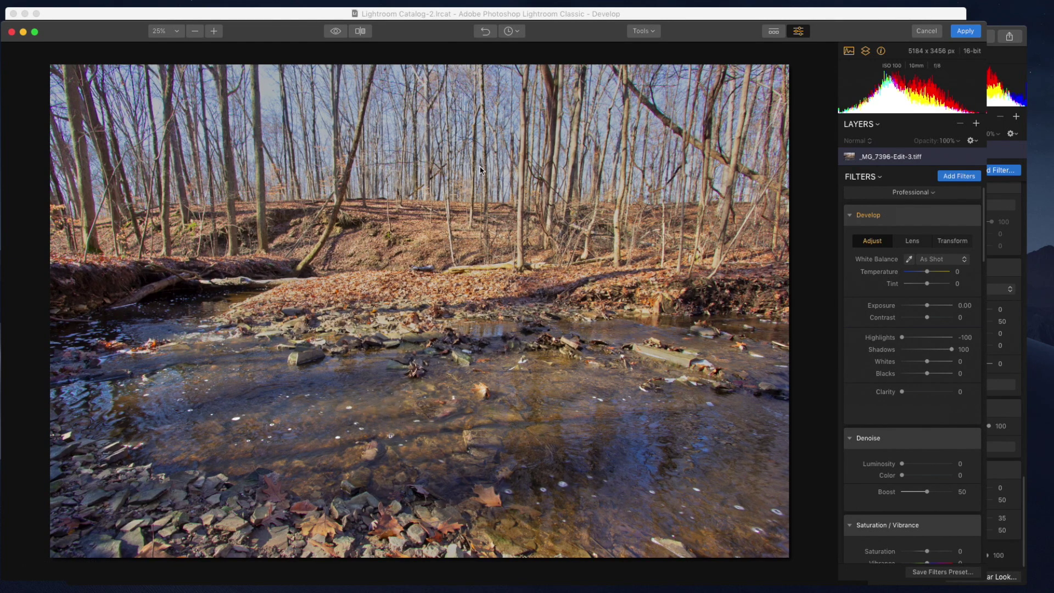
- Switch to Lightroom Classic and set the raw _MG_7396.DNG copy's Highlights to -100 and Shadows to +100
key(ctrl+Up)
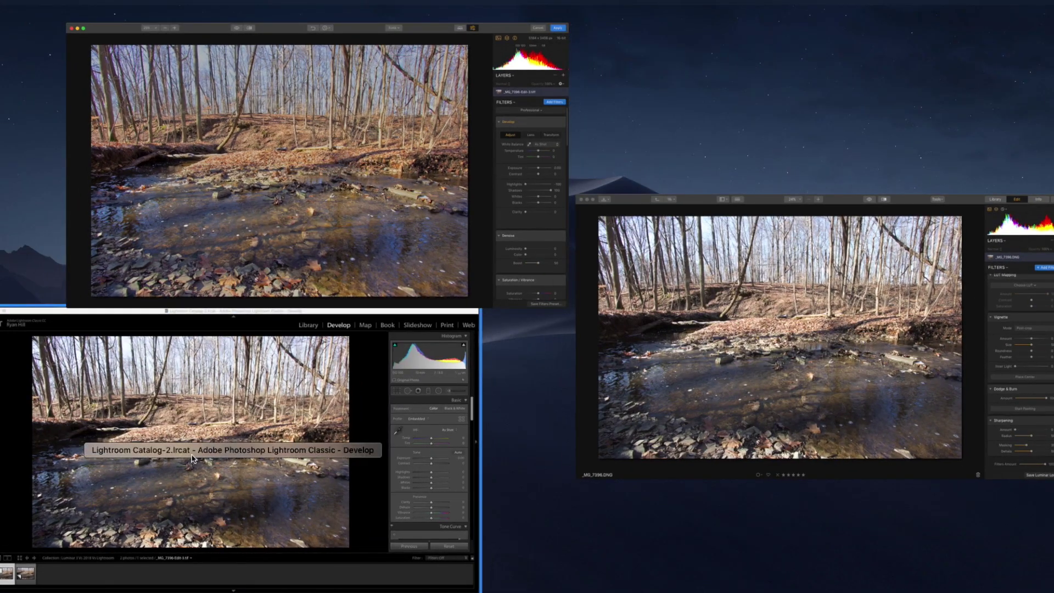
click(192, 459)
click(82, 530)
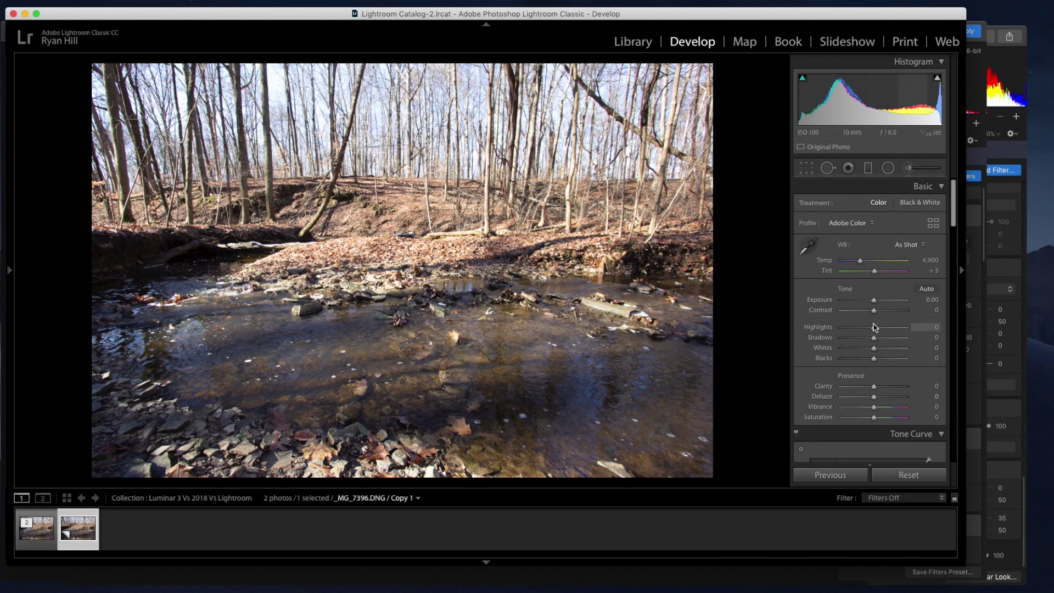
drag(874, 327, 933, 337)
- Switch back to Luminar 2018 and apply the edits, returning the TIFF to Lightroom
key(ctrl+Up)
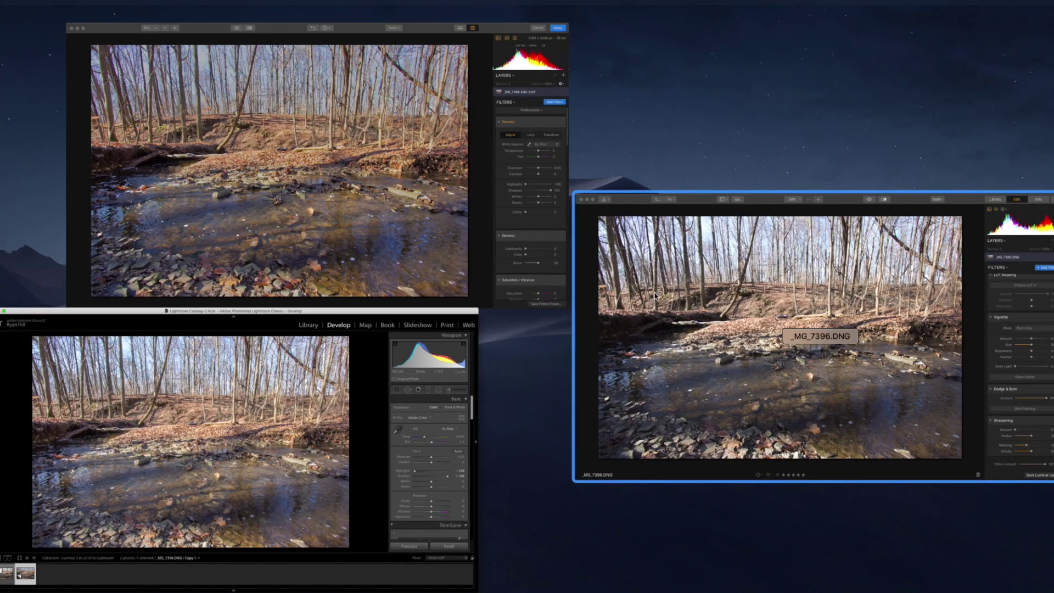
click(478, 229)
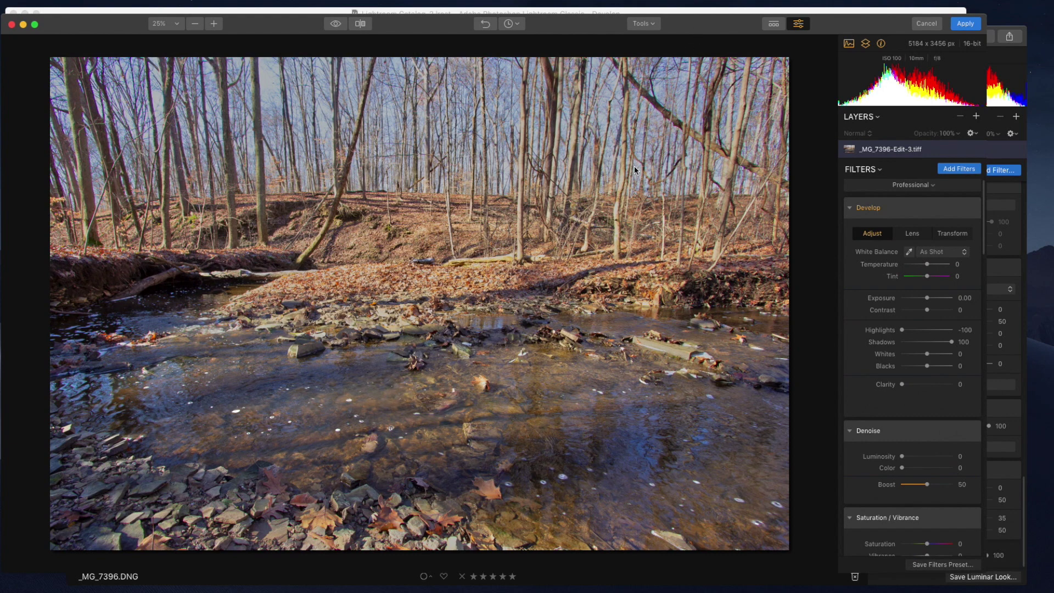
click(965, 23)
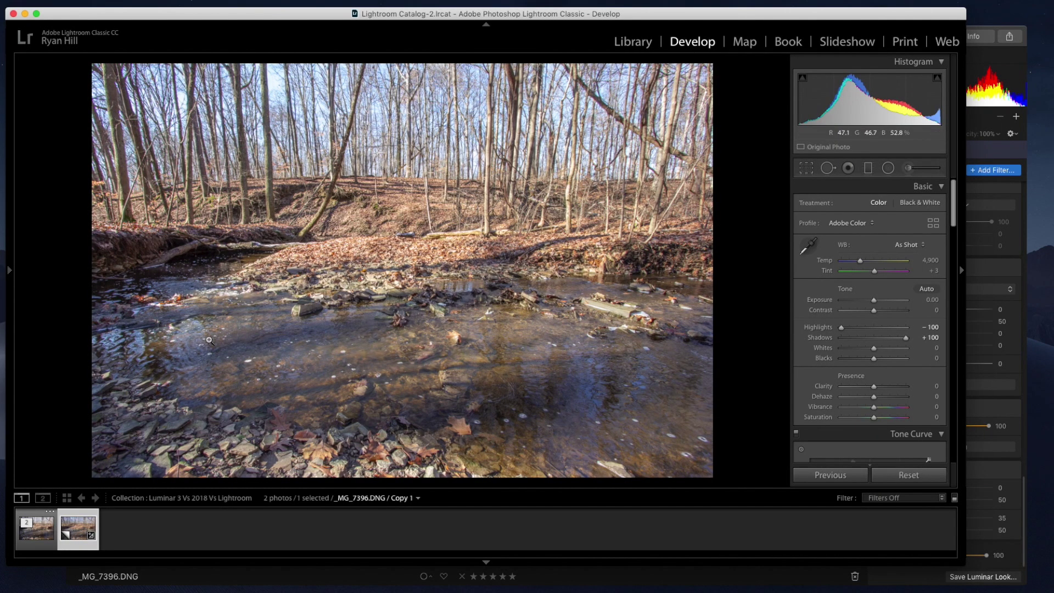
- Compare the Lightroom-edited DNG and the Luminar-edited TIFF close up at the fallen log, leaves and shallow water
click(481, 230)
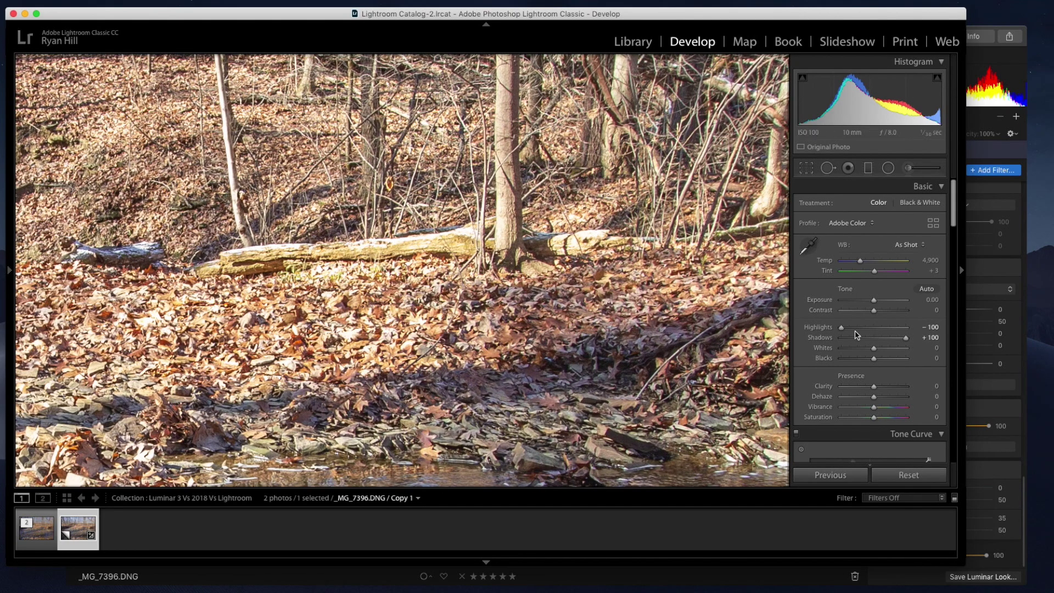
click(43, 534)
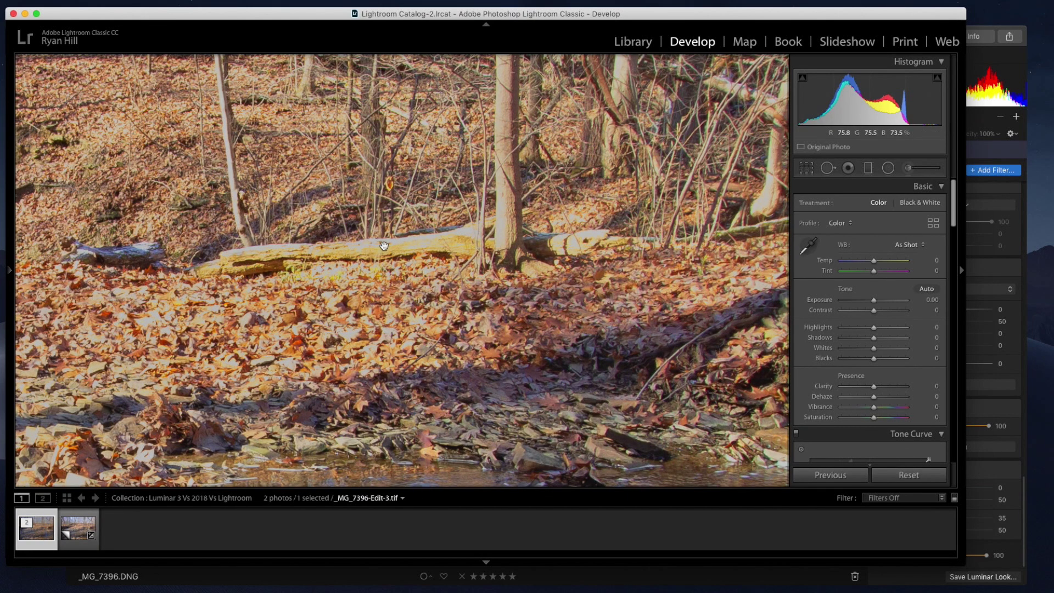
click(526, 230)
click(78, 530)
click(416, 327)
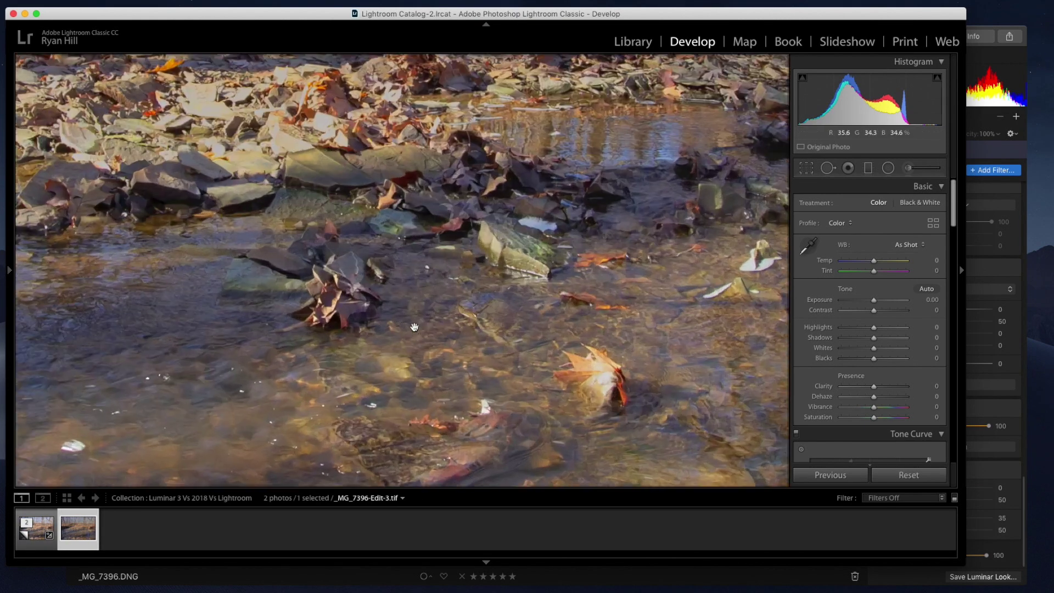
click(375, 330)
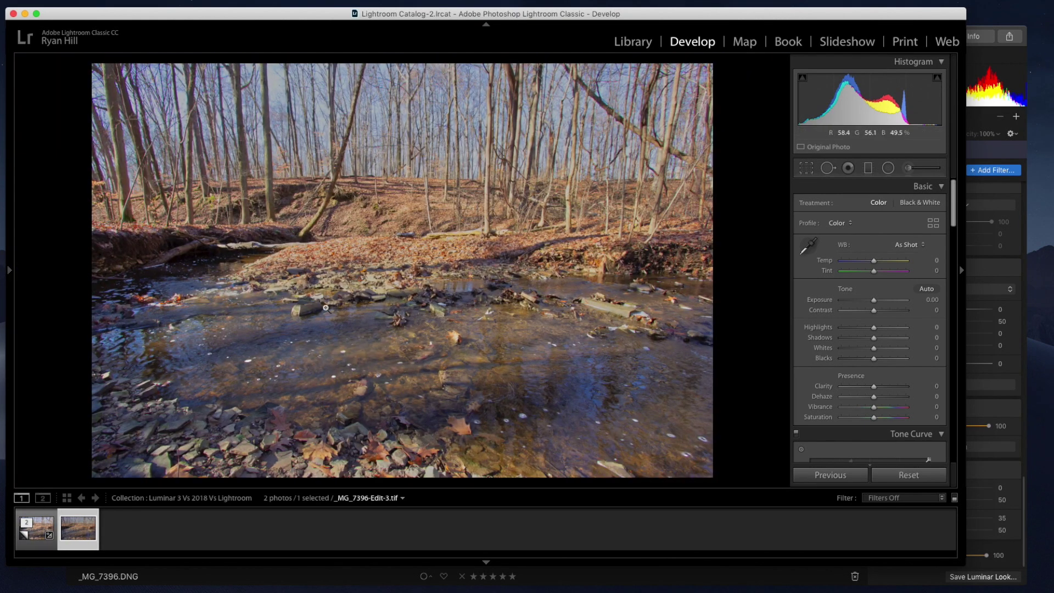
- Alternate between the Lightroom-edited DNG and the Luminar-edited TIFF to compare the whole image
key(Left)
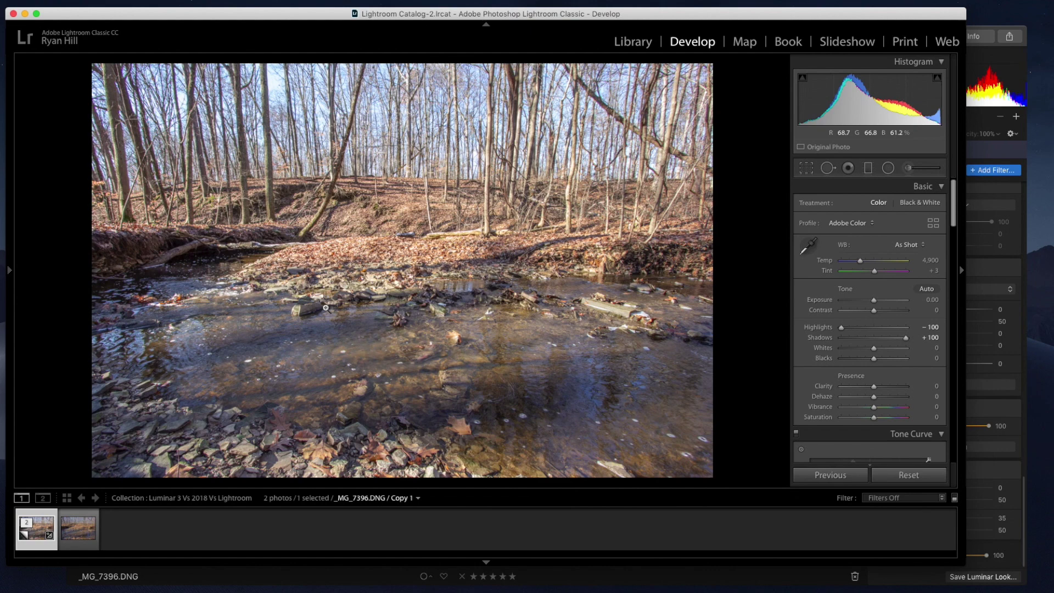
key(Right)
key(Left)
key(Right)
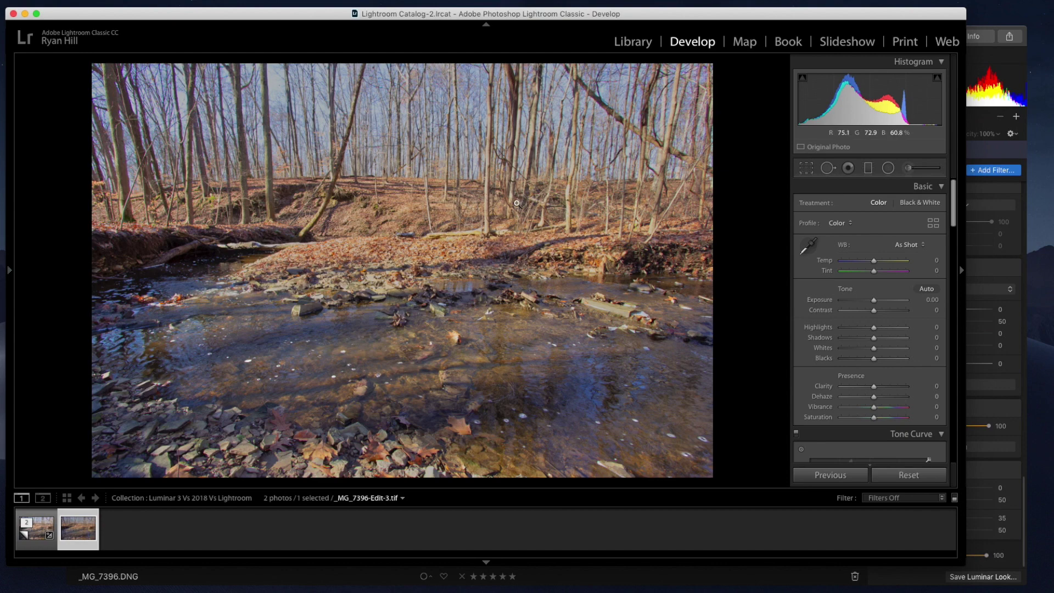
- Compare detail in the large creek rock and dark water between the Luminar TIFF and the Lightroom DNG close up
click(298, 311)
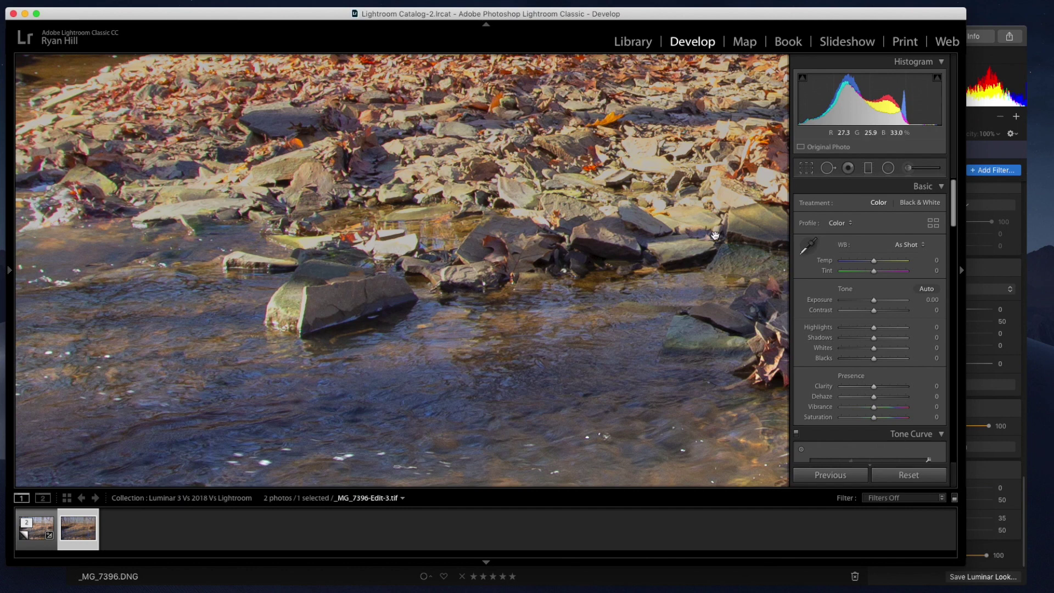
click(34, 531)
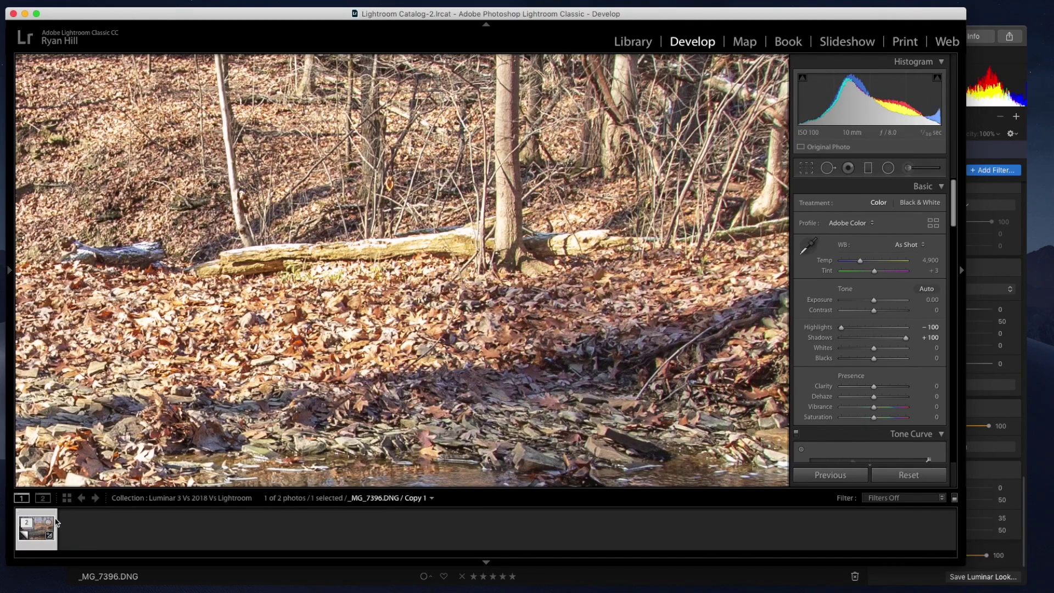
scroll(664, 144, down, 10)
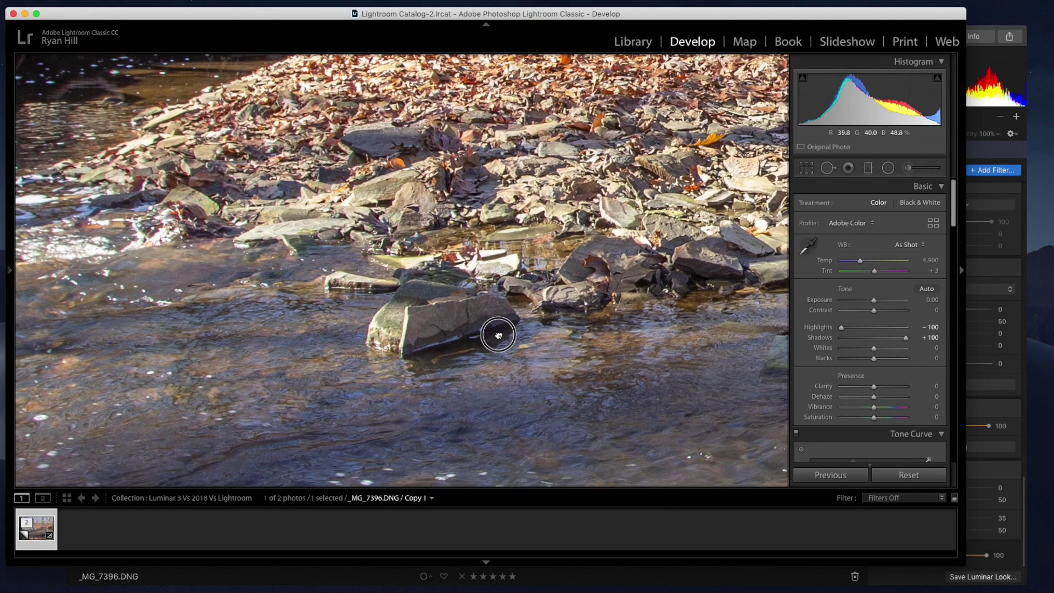
scroll(499, 335, down, 3)
click(26, 537)
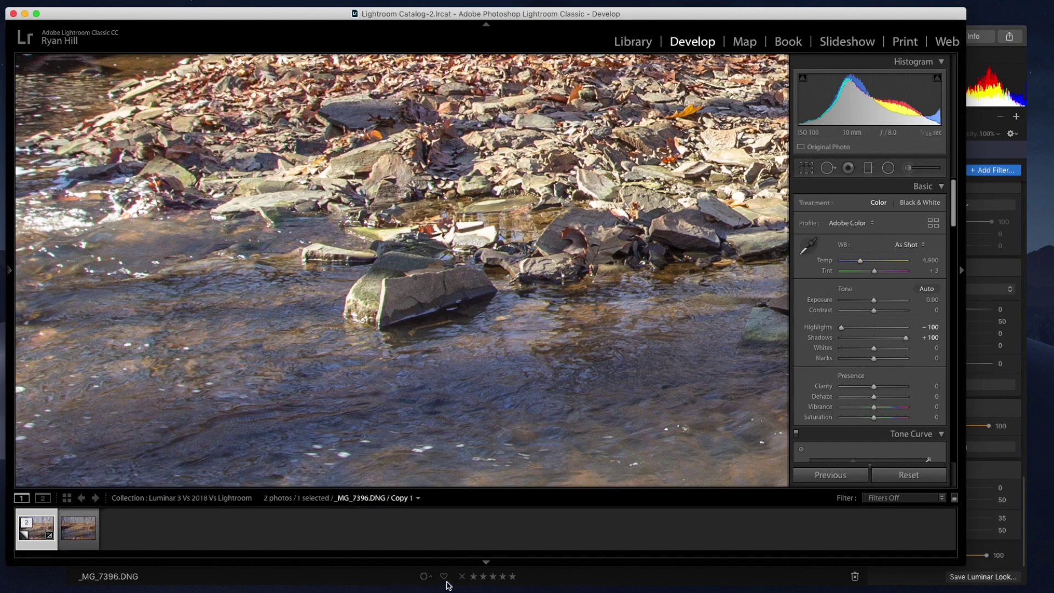
key(Right)
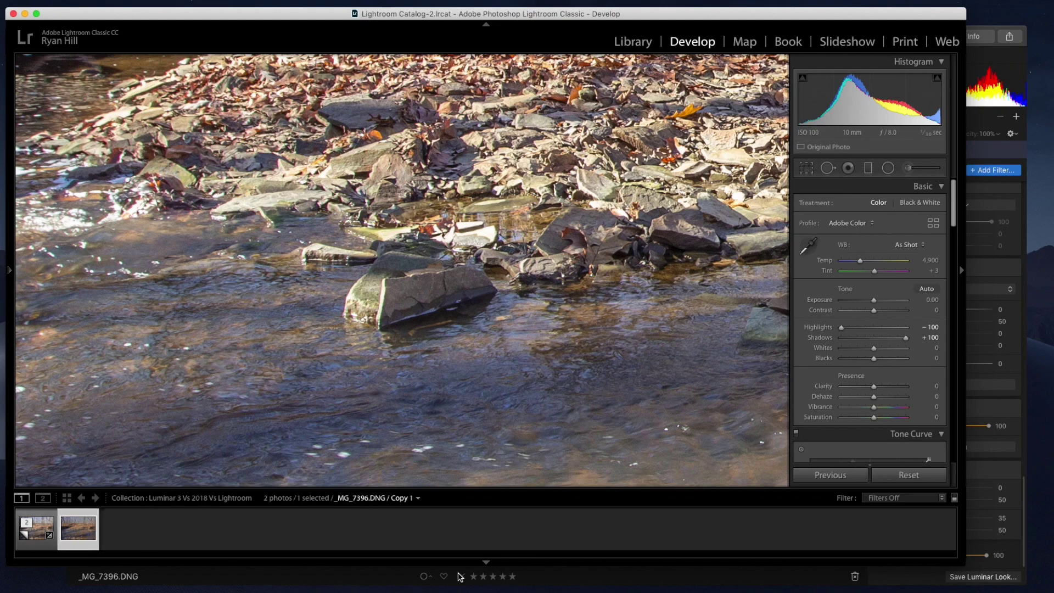
key(Left)
key(Right)
key(Left)
key(Right)
key(Left)
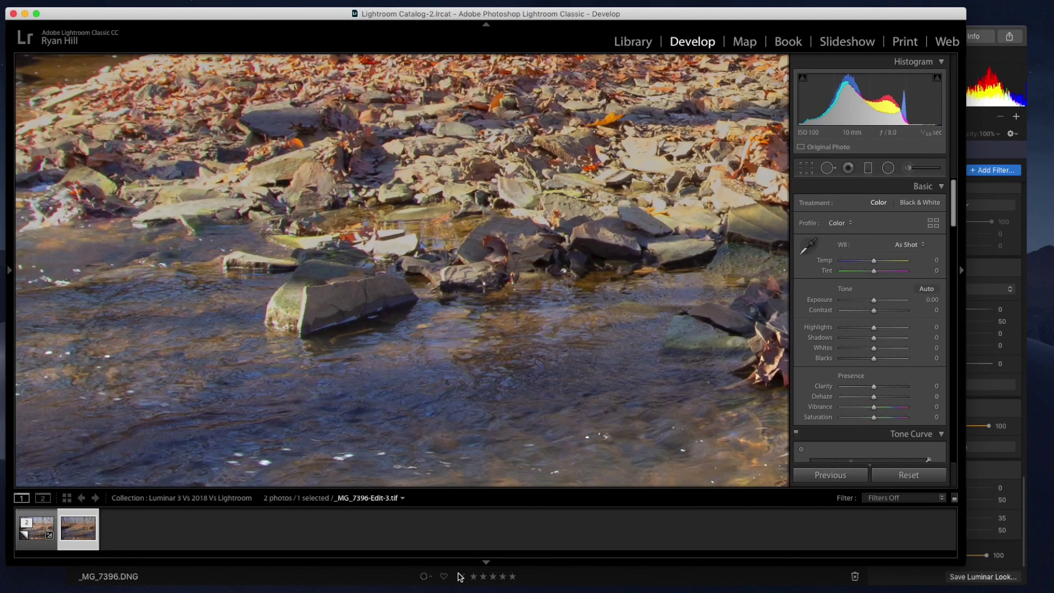
key(Left)
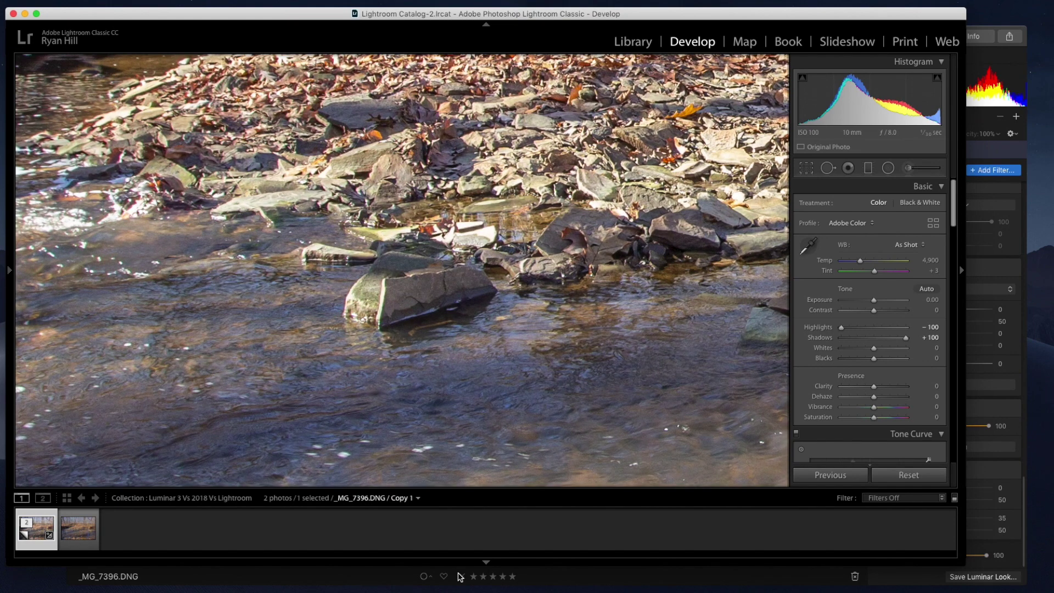
- Compare both edits close up around the orange leaf in the water, ending on the whole Lightroom-edited DNG
drag(395, 285, 307, 371)
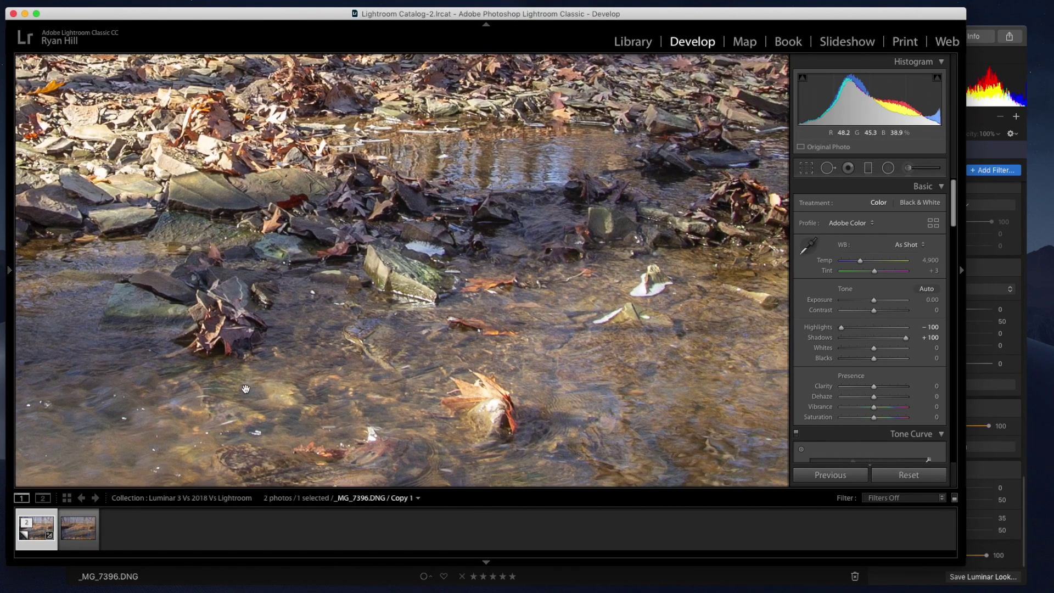
key(Right)
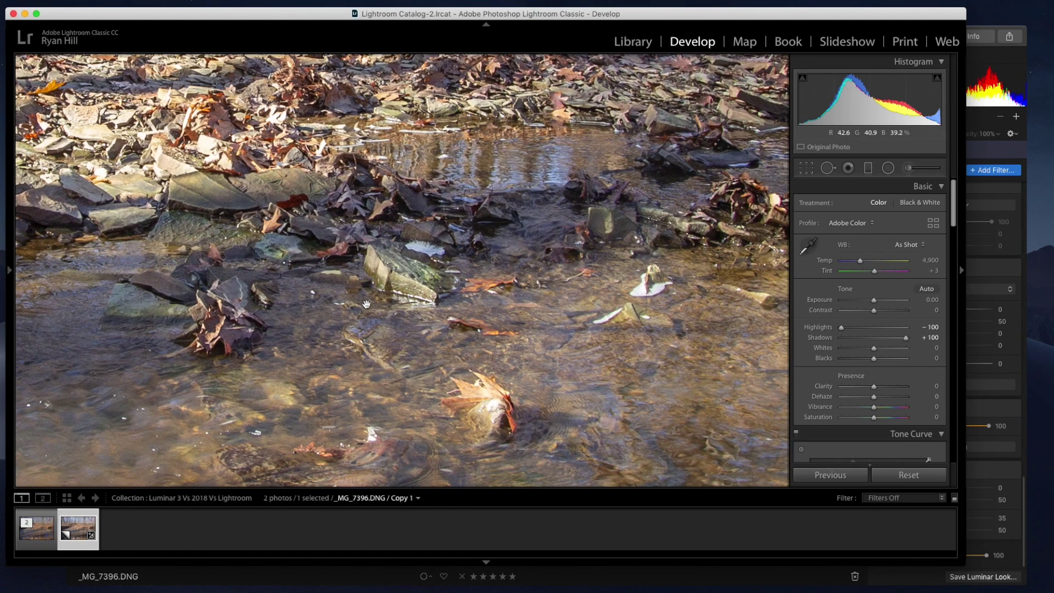
key(Left)
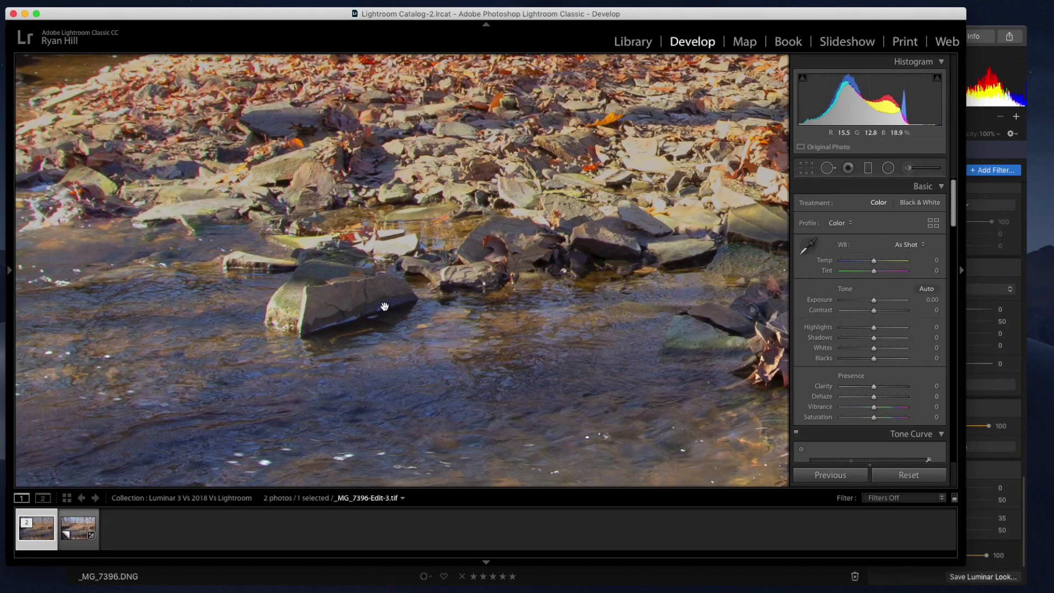
drag(565, 319, 122, 324)
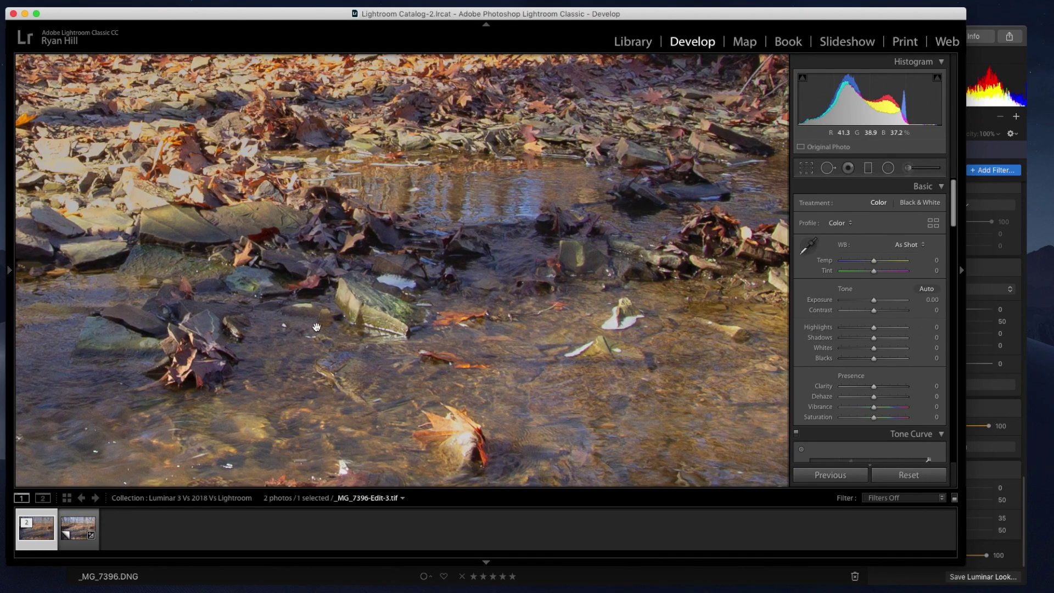
key(Right)
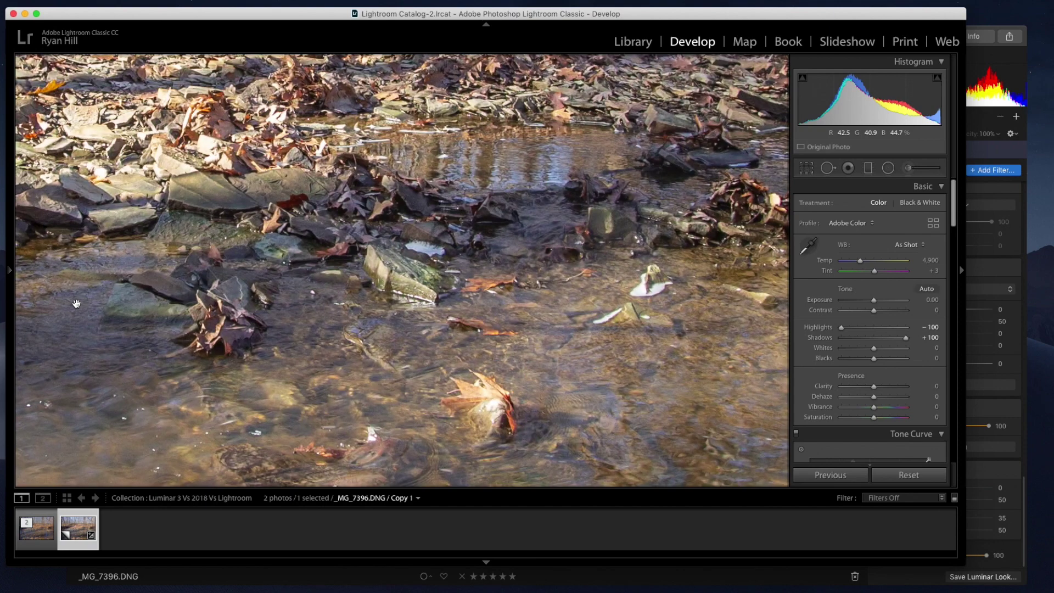
key(Left)
key(Right)
key(Left)
key(Right)
key(Left)
key(Right)
key(Left)
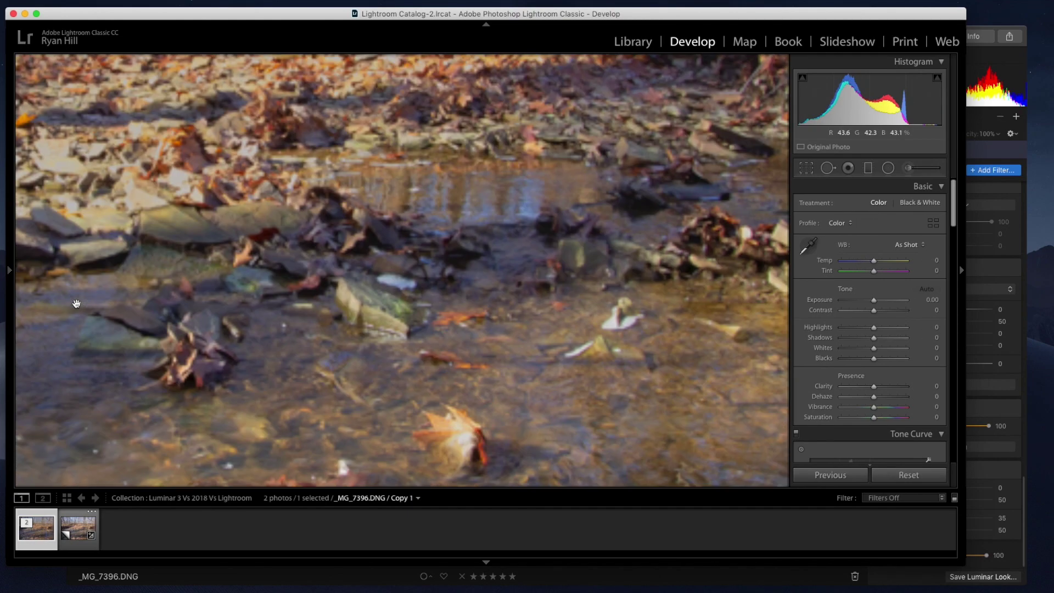
key(Right)
key(Left)
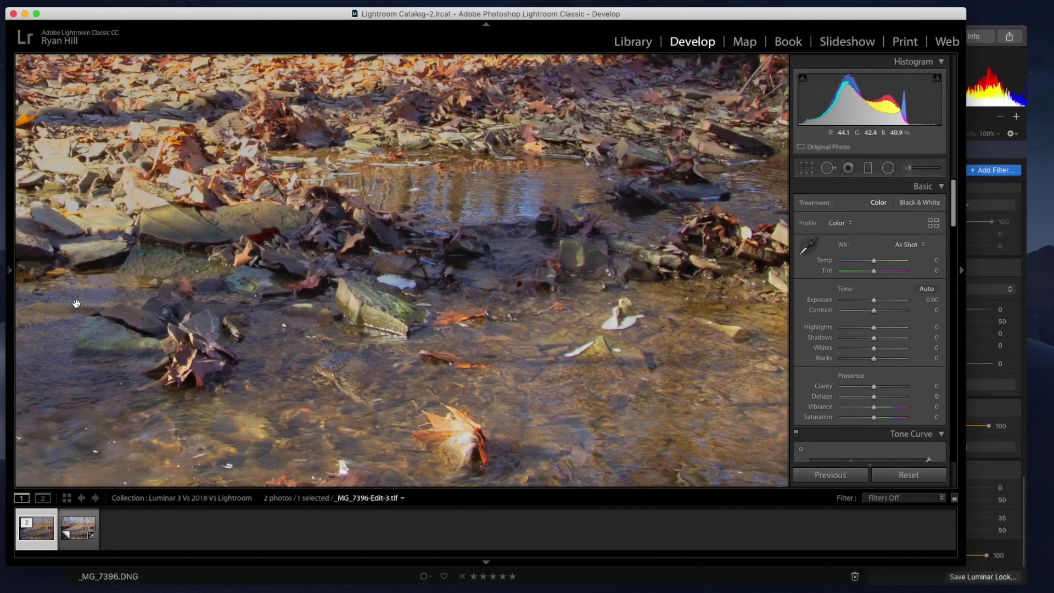
key(Right)
key(Left)
key(Right)
key(Left)
click(381, 310)
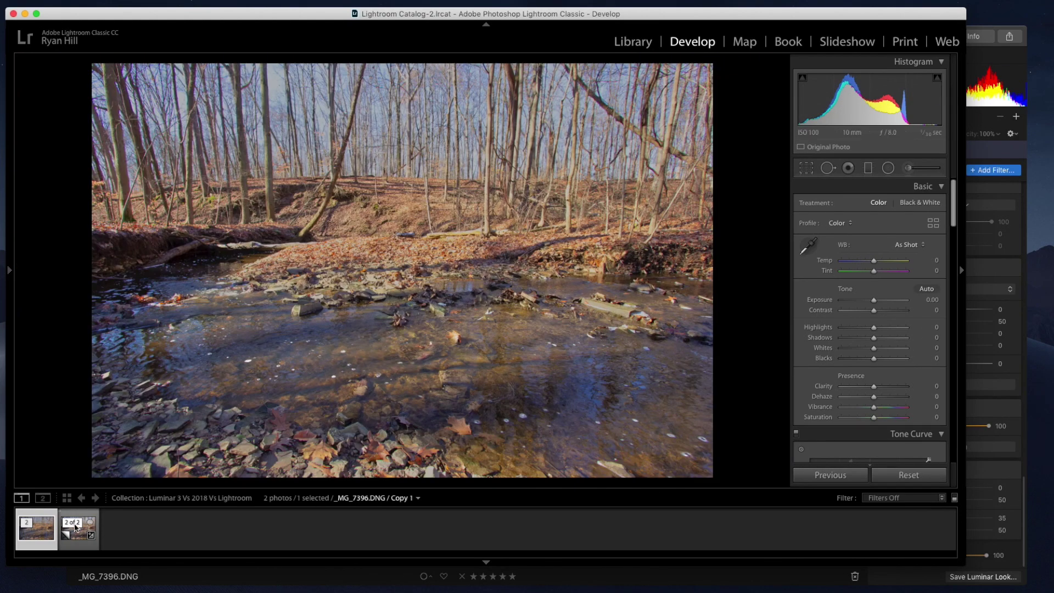
key(Right)
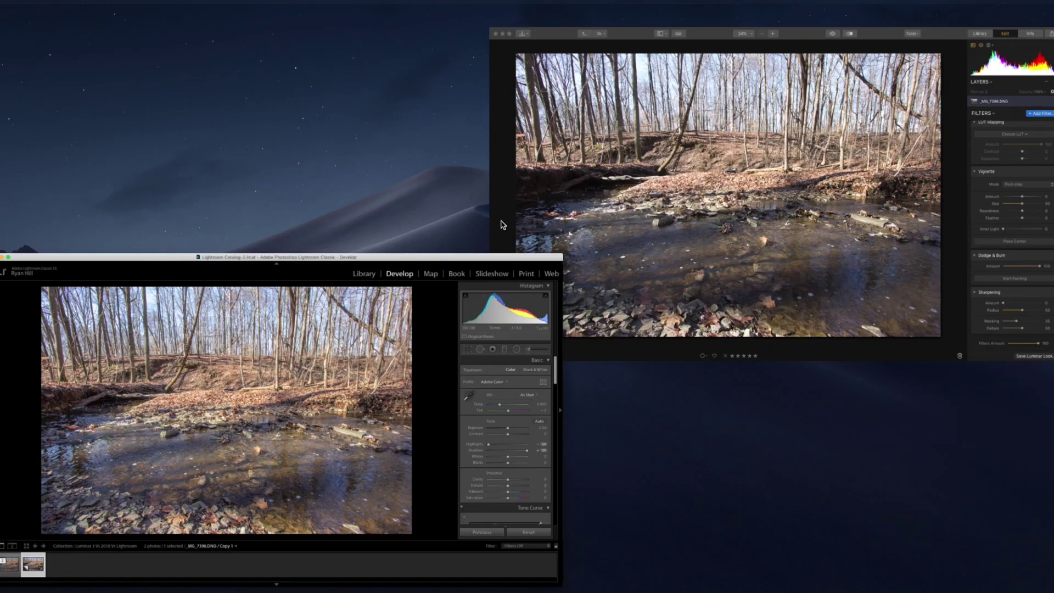
- Switch to Luminar 3 and set the creek photo's RAW Develop Highlights to -100 and Shadows to 100
drag(503, 226, 791, 193)
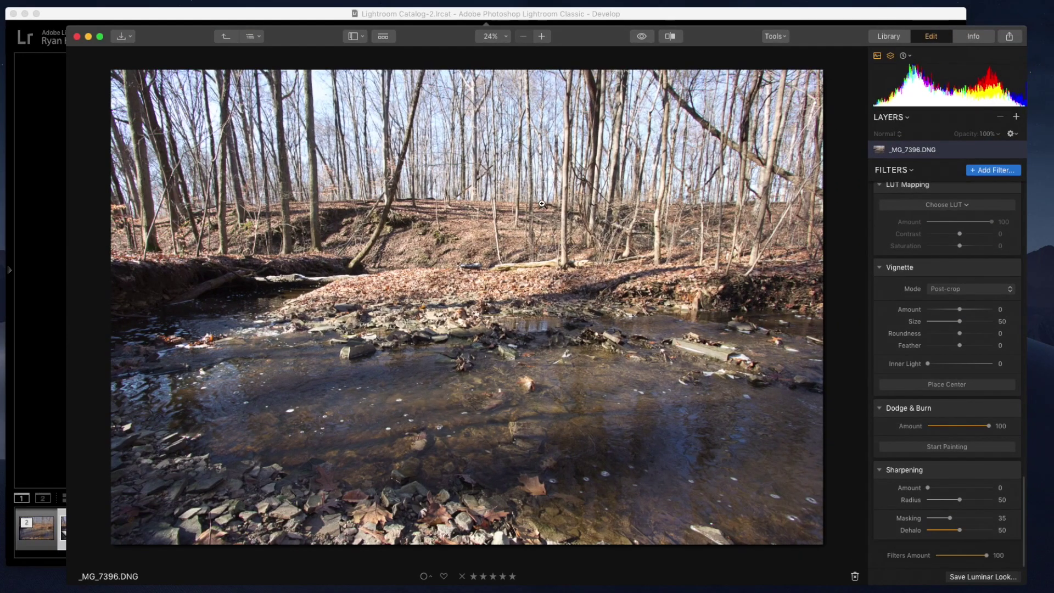
drag(608, 37, 578, 22)
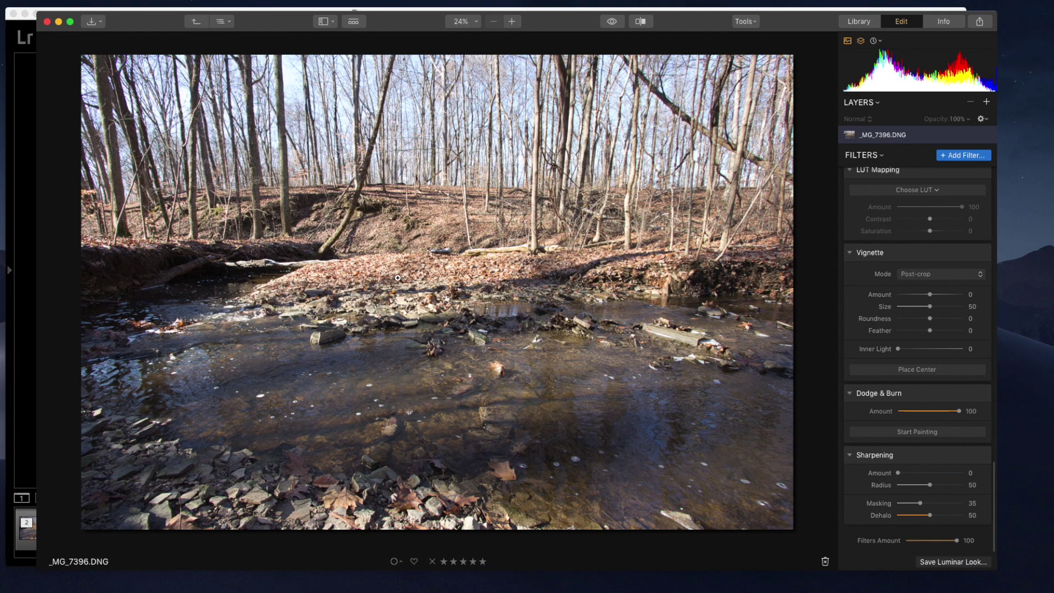
drag(687, 10, 681, 13)
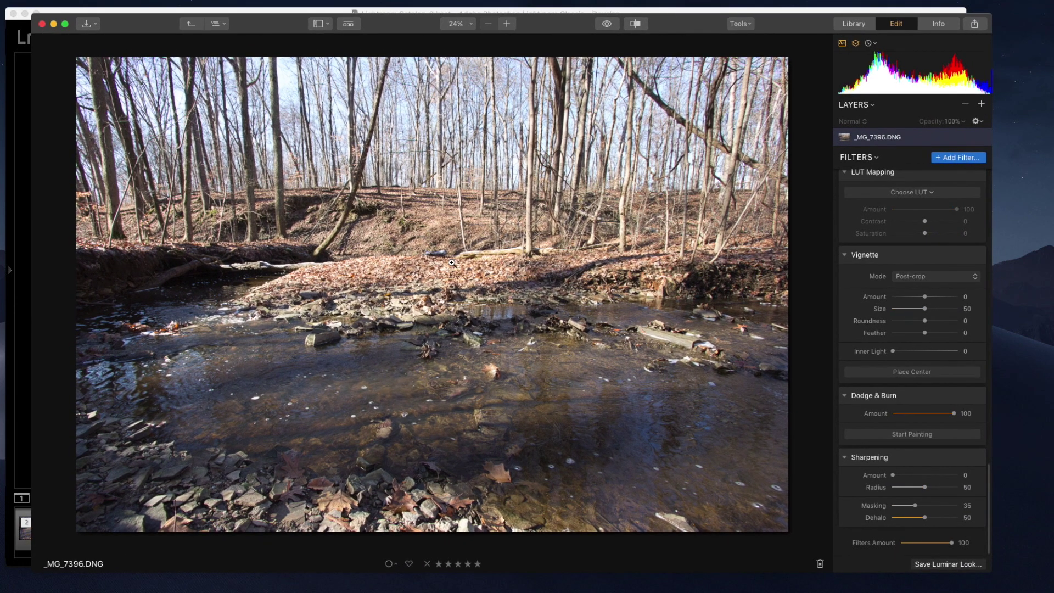
scroll(979, 328, up, 10)
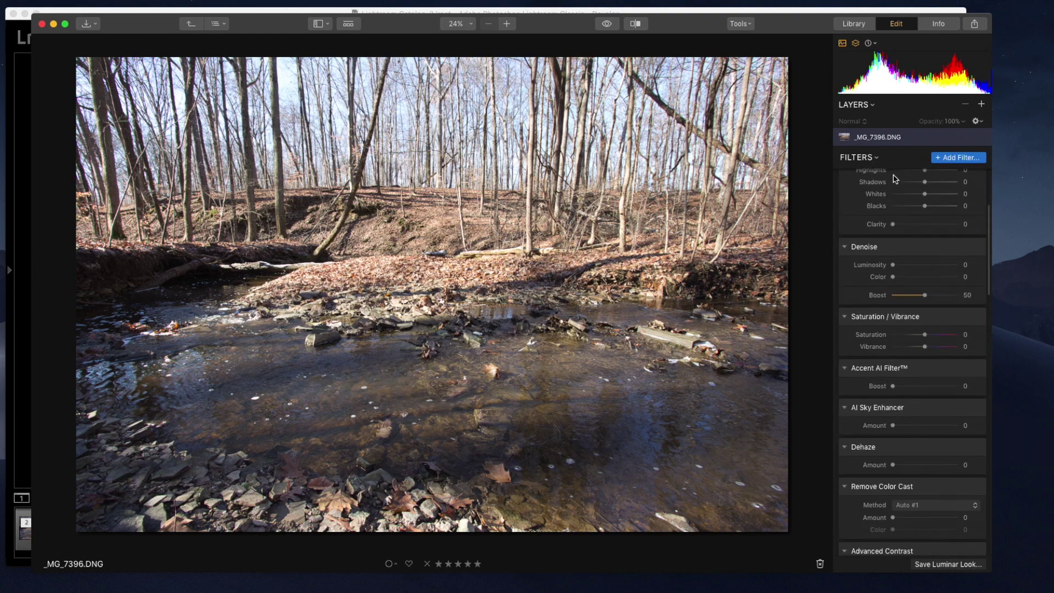
click(869, 159)
click(871, 174)
scroll(917, 235, up, 10)
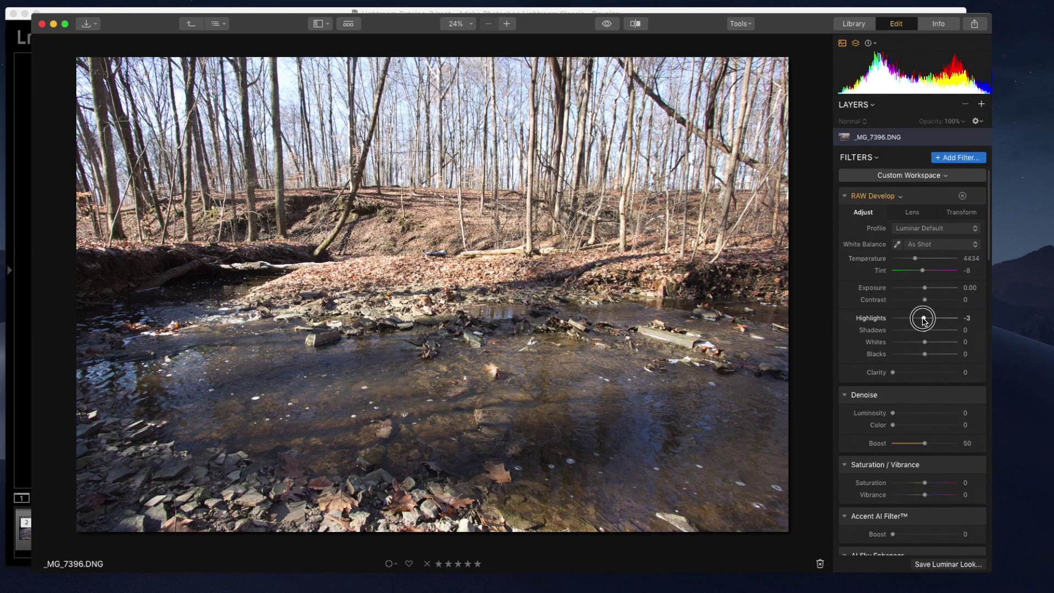
drag(924, 318, 959, 330)
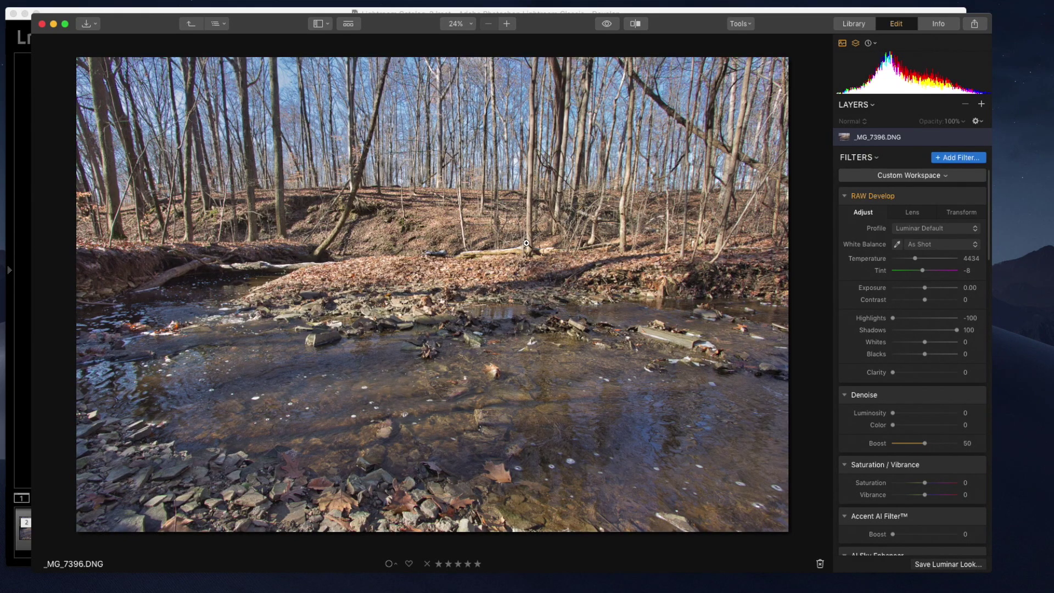
- Bring Lightroom Classic forward with _MG_7396-Edit-3.tif and narrow its window to about half the screen
double_click(399, 29)
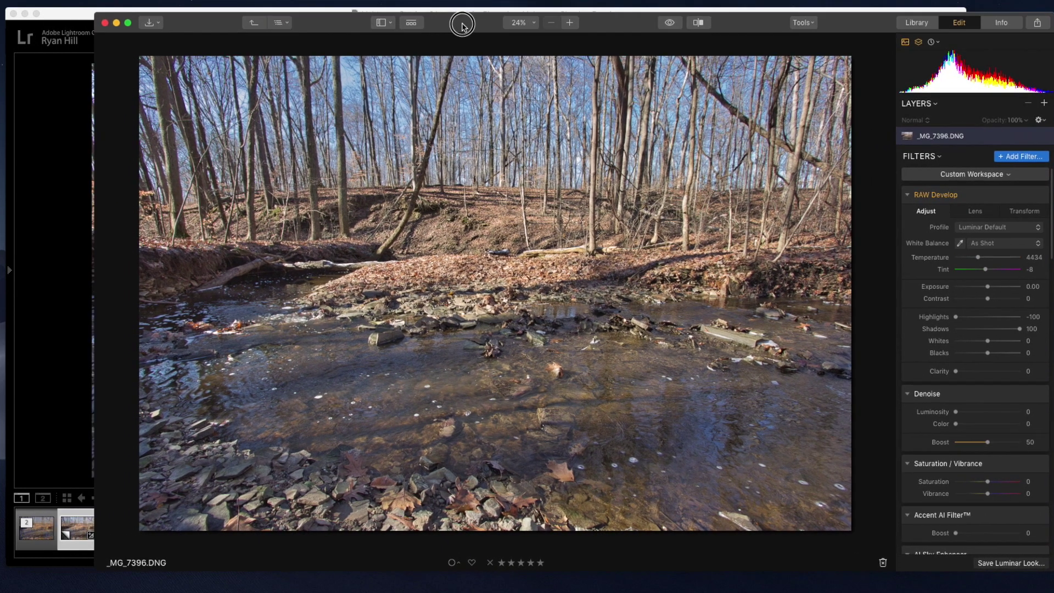
key(ctrl+Up)
click(240, 363)
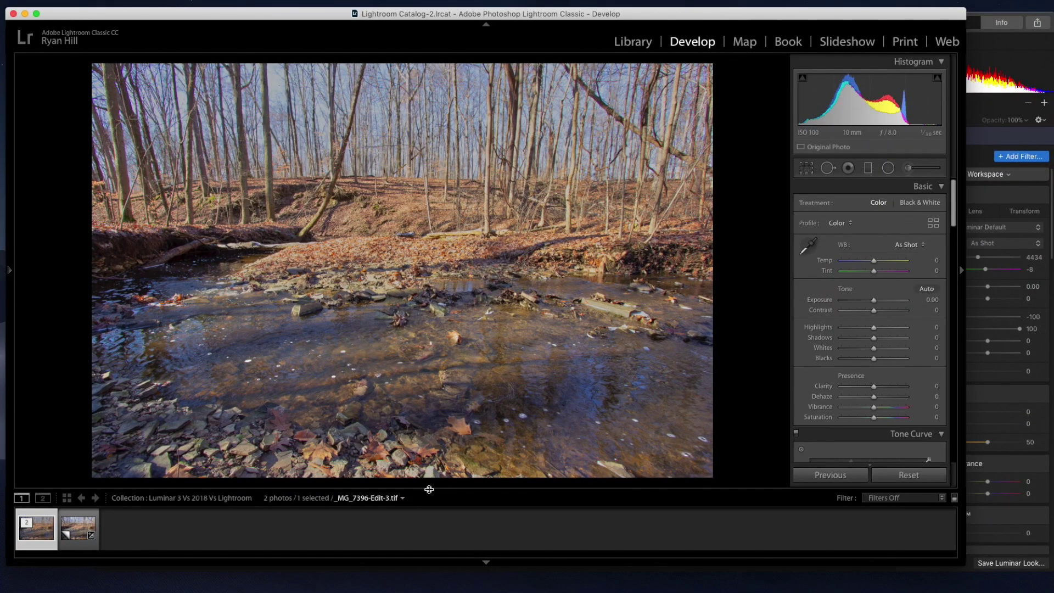
click(962, 206)
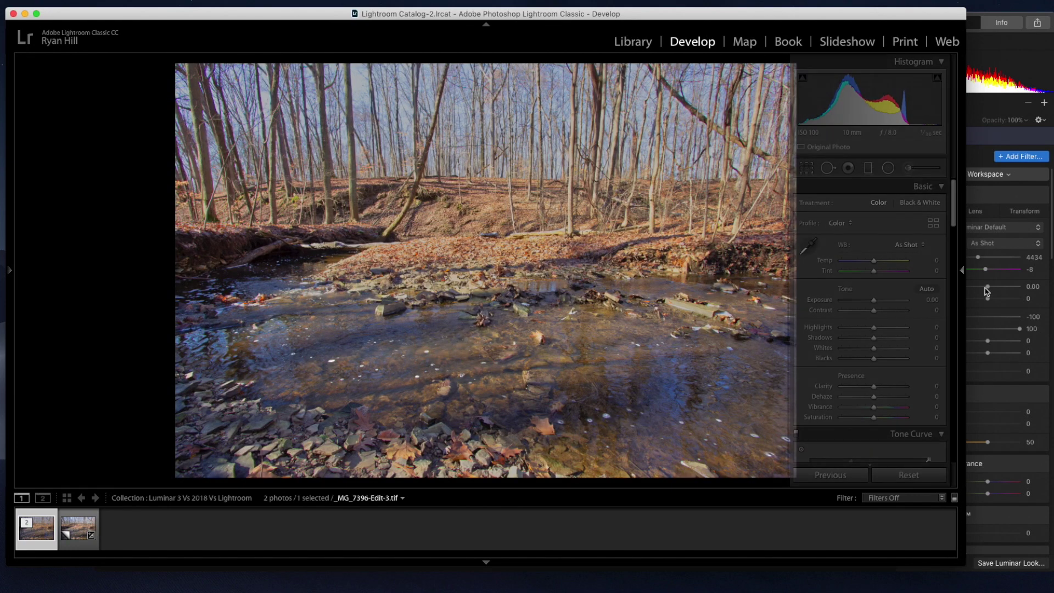
drag(964, 66, 557, 66)
- Hide Luminar 3's edit controls and resize its window around the whole photo next to Lightroom
click(777, 26)
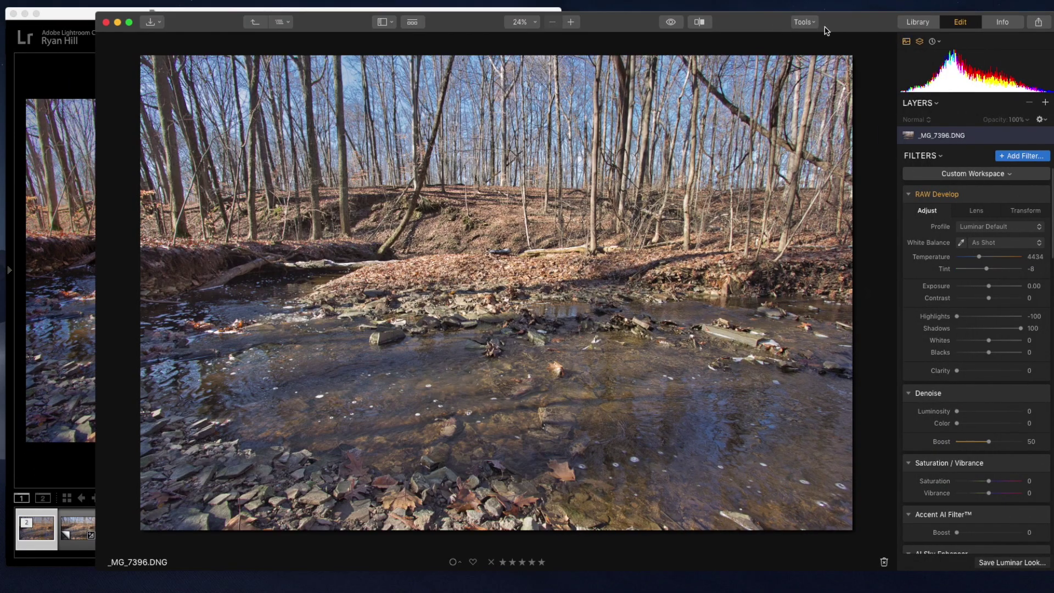
click(960, 25)
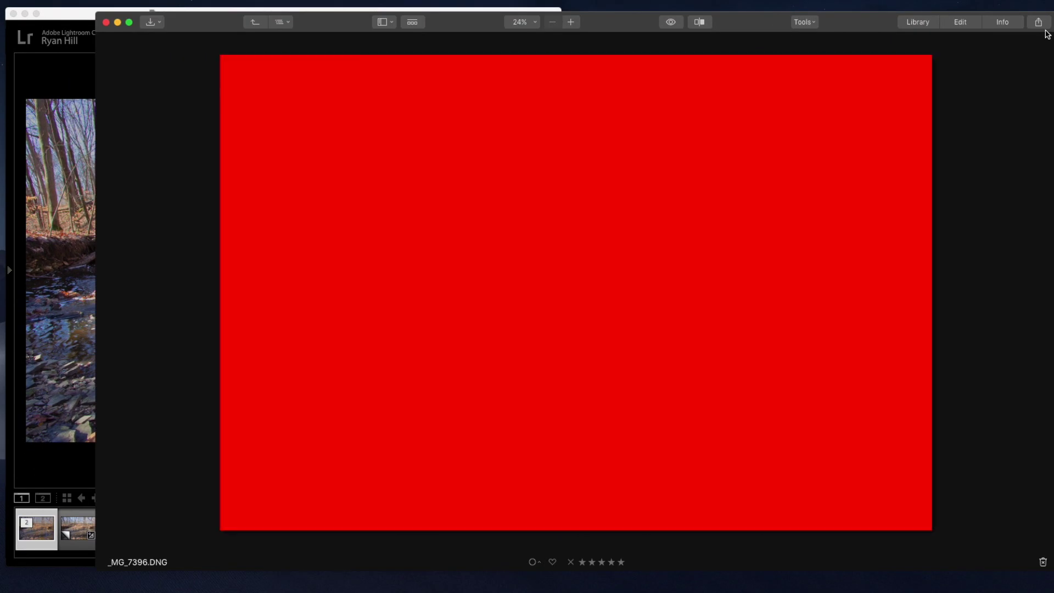
drag(1052, 49, 687, 61)
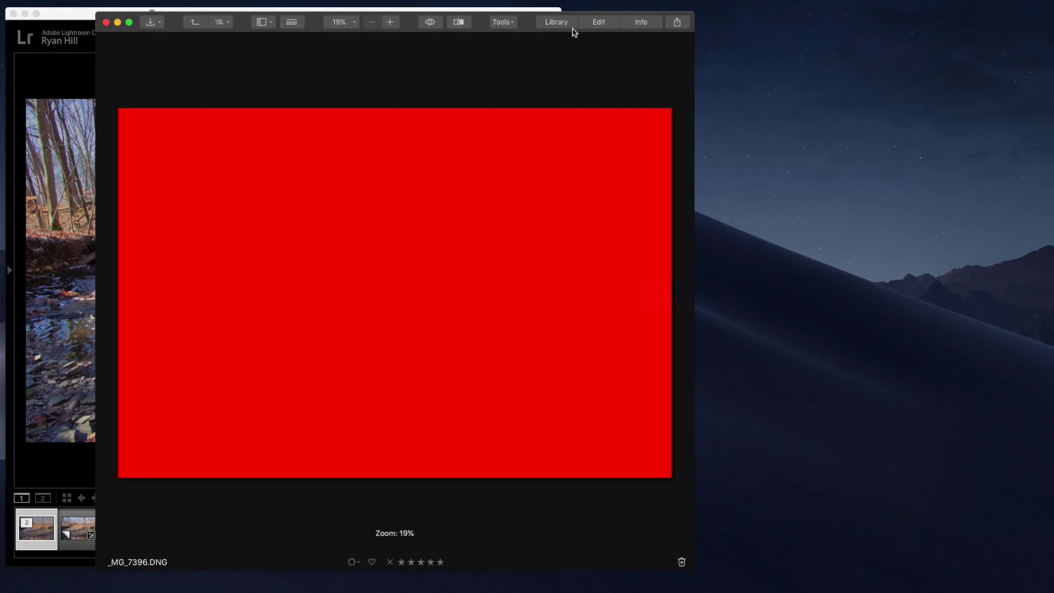
drag(527, 27, 947, 21)
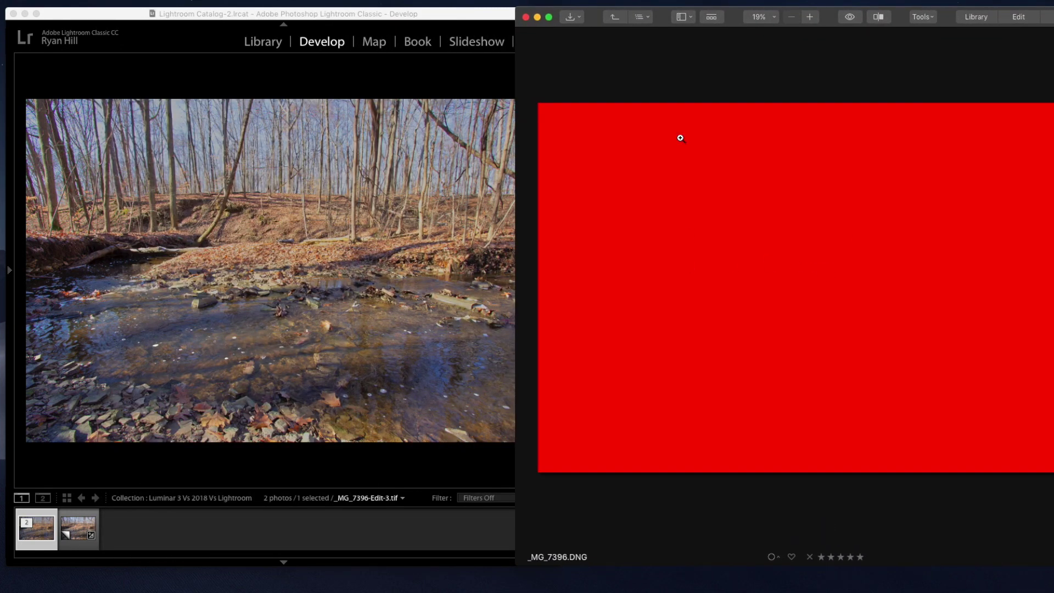
drag(733, 16, 639, 17)
drag(980, 12, 1021, 34)
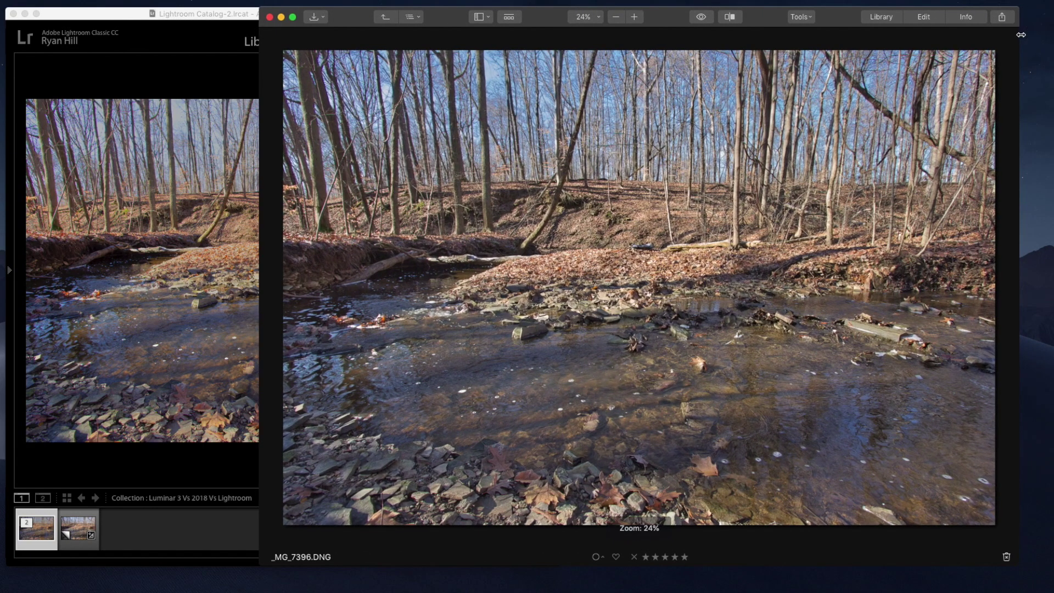
- Check the Luminar 3 photo at 100% zoom and its RAW Develop settings, and place the window beside Lightroom
click(768, 164)
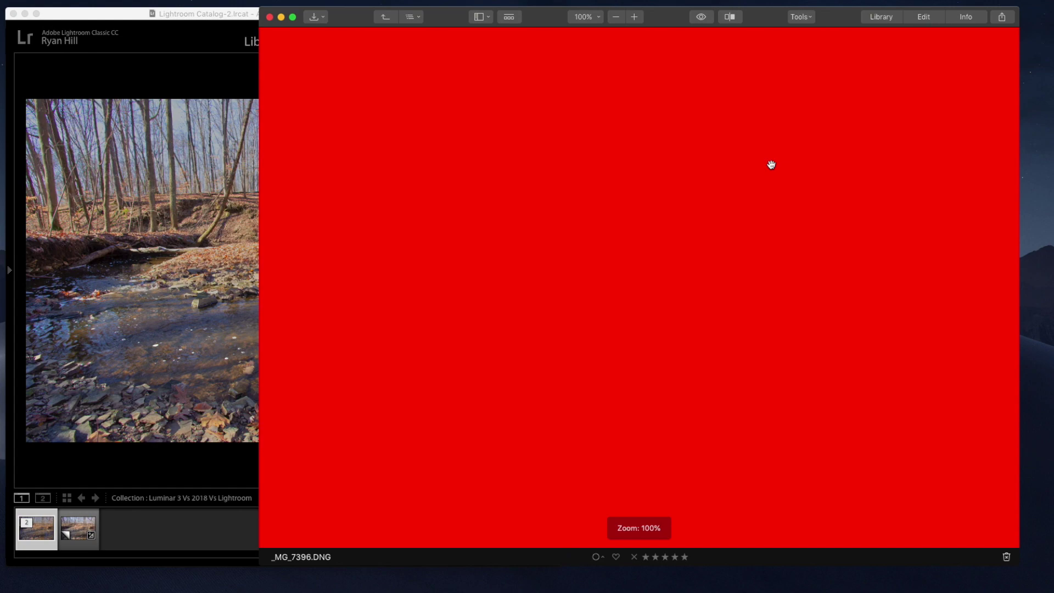
click(771, 165)
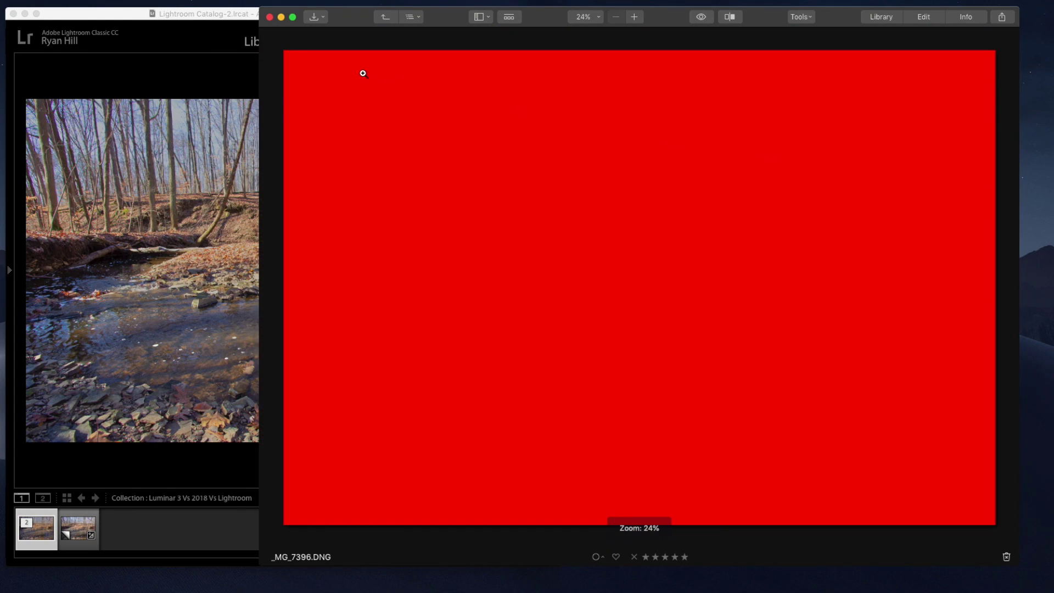
click(904, 15)
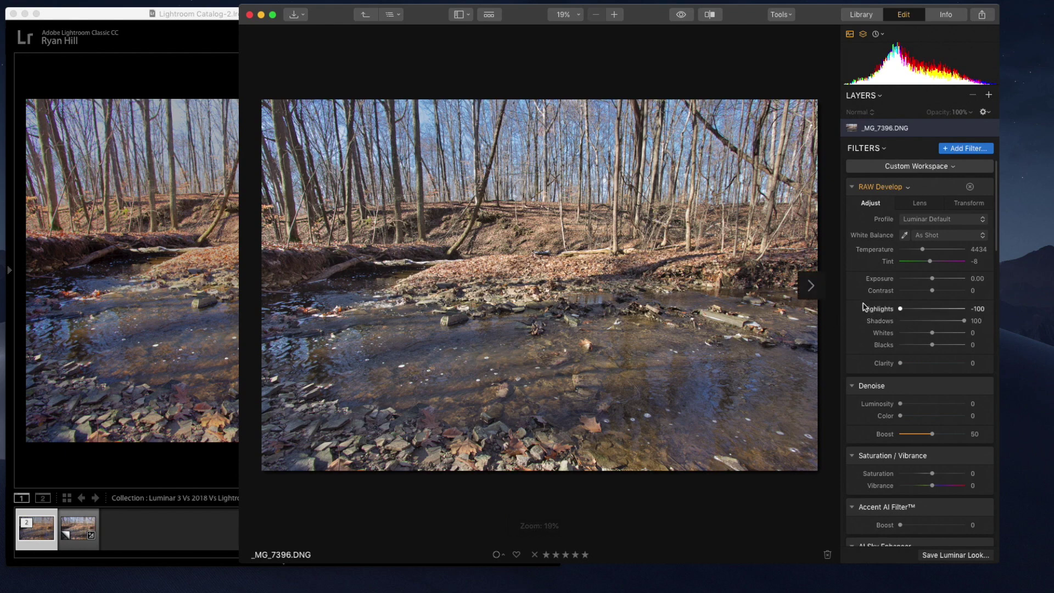
click(903, 15)
drag(651, 11, 713, 23)
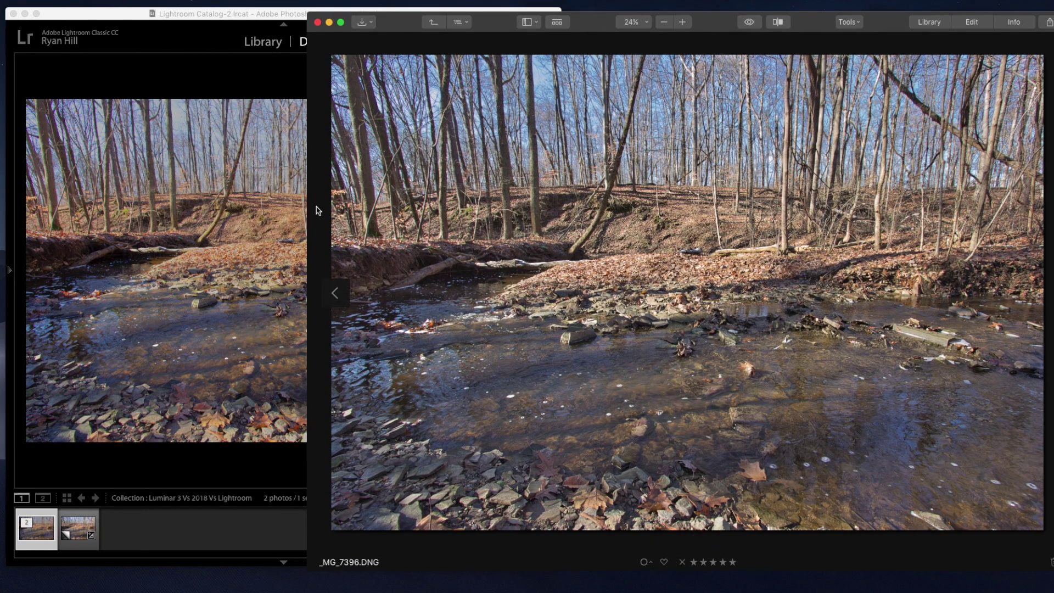
- Compare _MG_7396-Edit-3.tif in Lightroom with the Luminar 3 edit close up at the fallen log and leaves
click(270, 216)
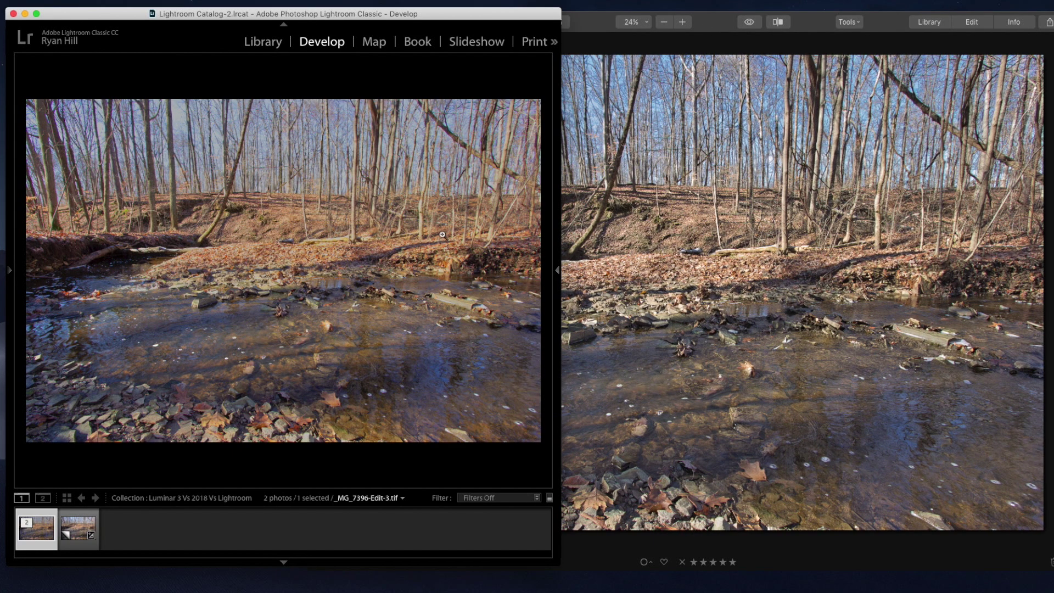
click(343, 240)
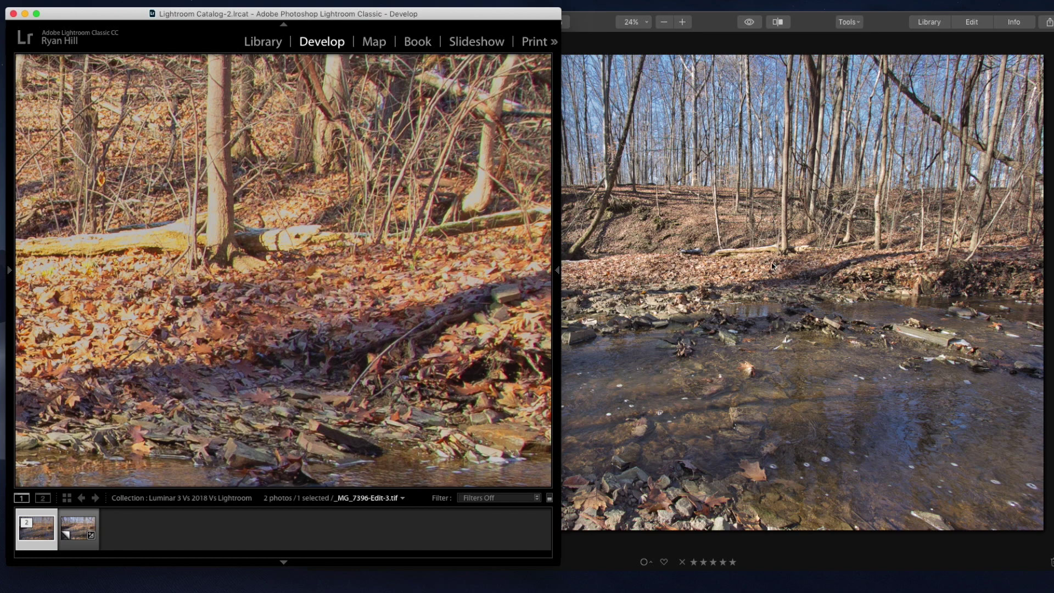
click(788, 249)
click(788, 250)
drag(772, 242, 744, 242)
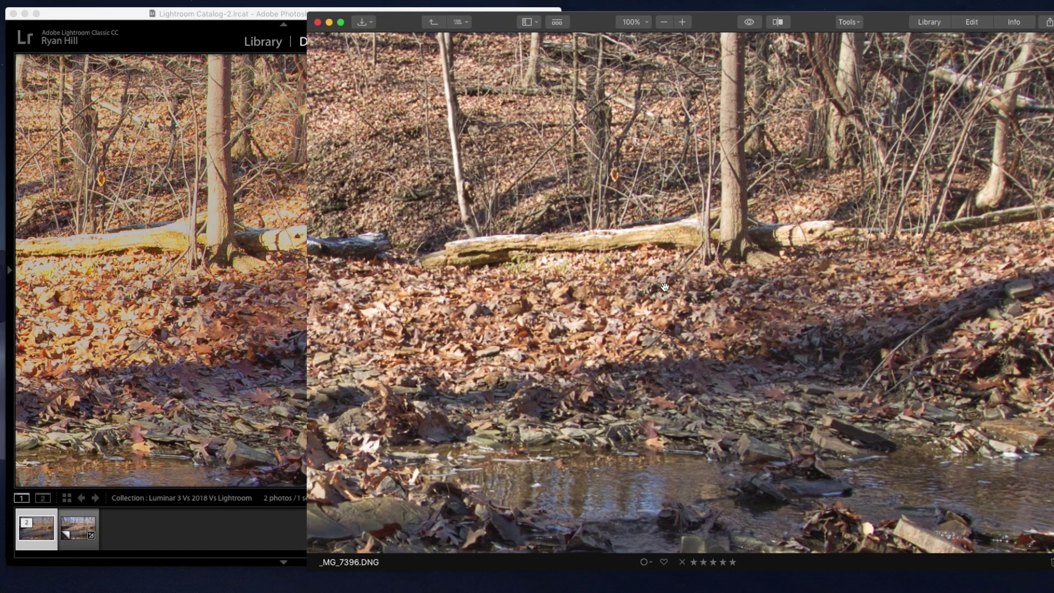
click(204, 236)
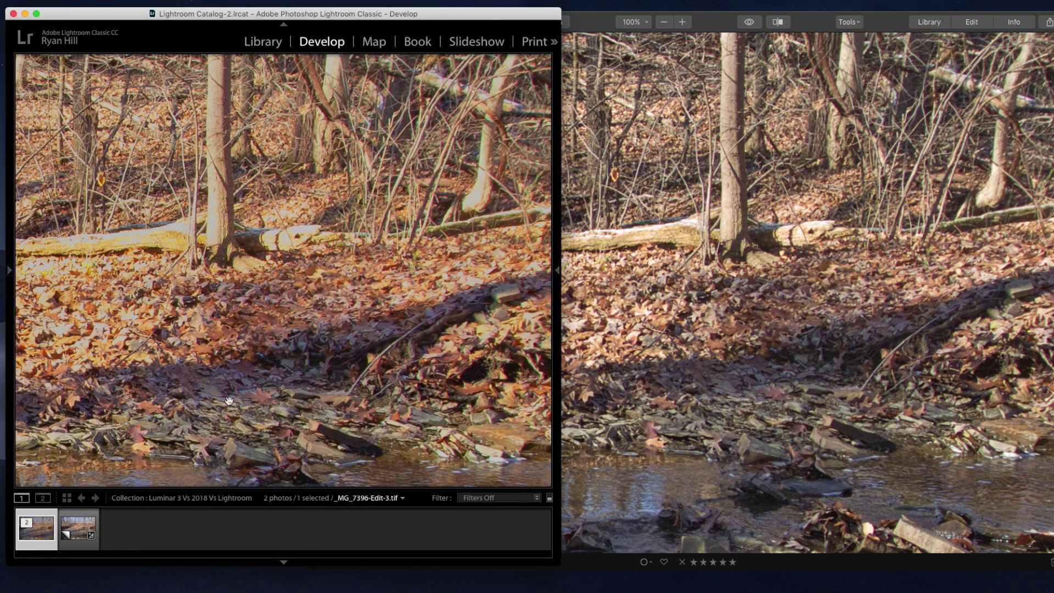
- Show the Lightroom-edited DNG copy close up at the fallen log and compare it with the Luminar 3 edit
key(Right)
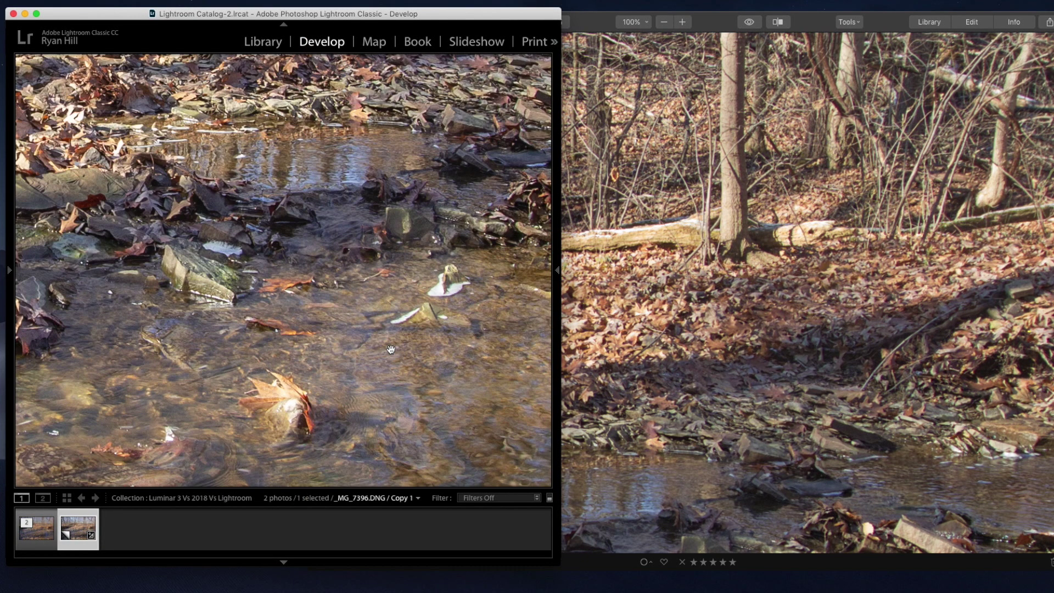
click(424, 237)
click(348, 234)
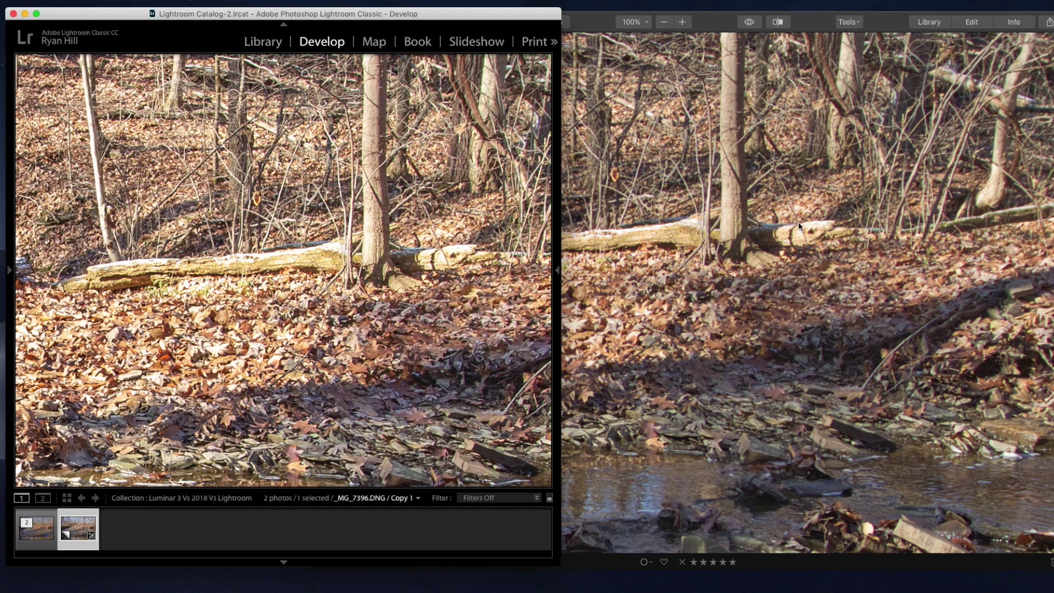
click(822, 217)
- Set Luminar 3's RAW Develop profile to Adobe Standard and compare the log area with the Lightroom-edited DNG
drag(901, 22, 713, 27)
click(784, 27)
click(811, 232)
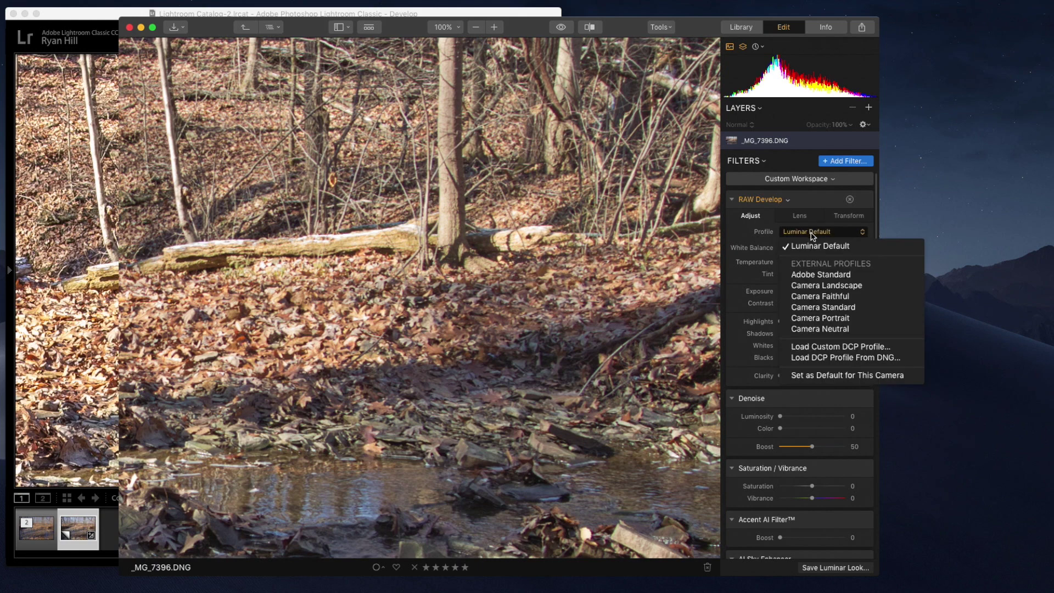
click(811, 272)
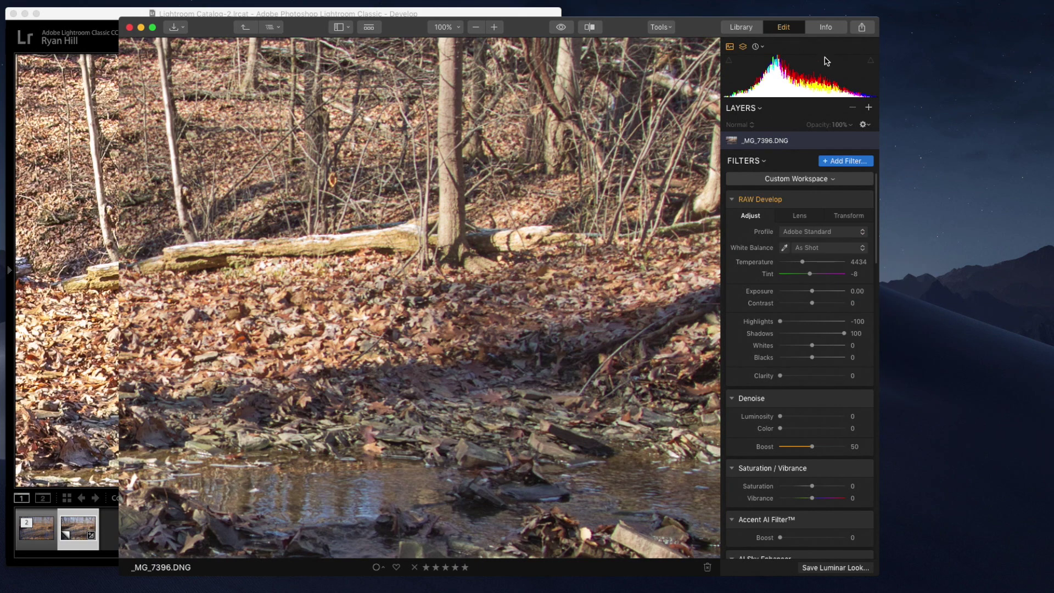
click(796, 31)
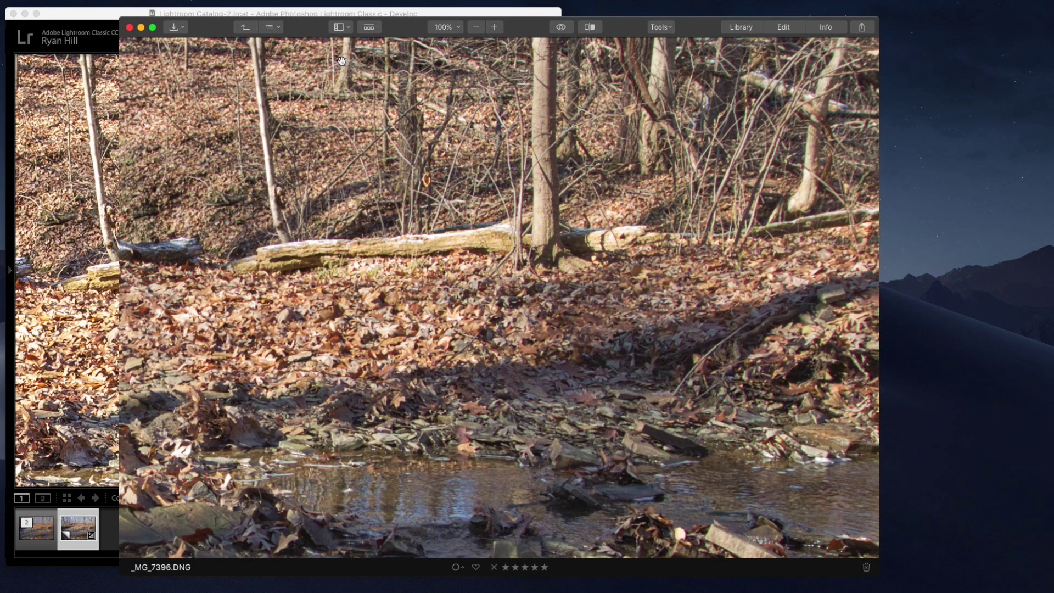
drag(634, 32, 872, 19)
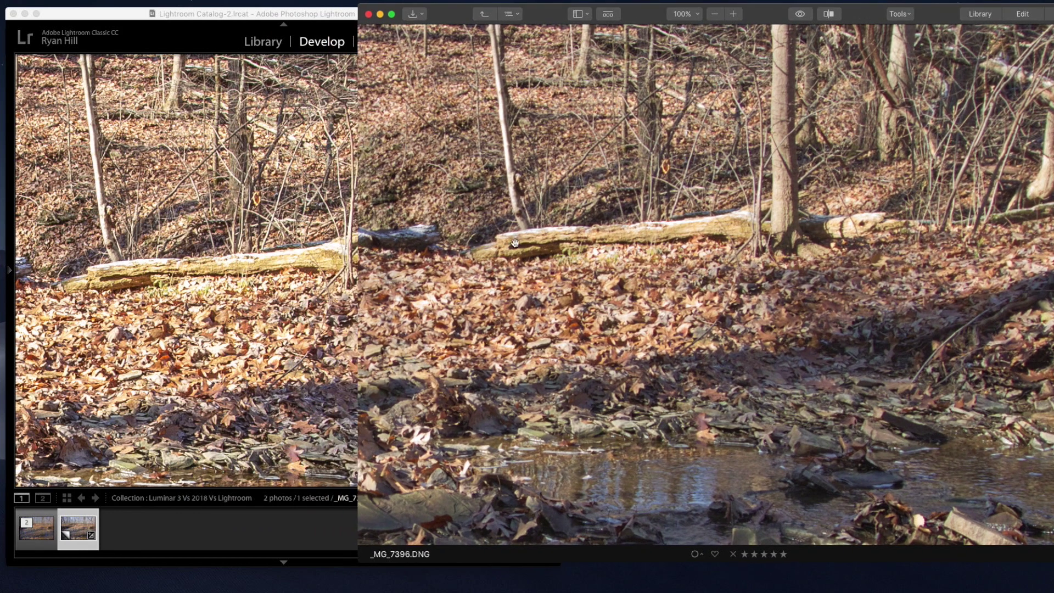
click(275, 287)
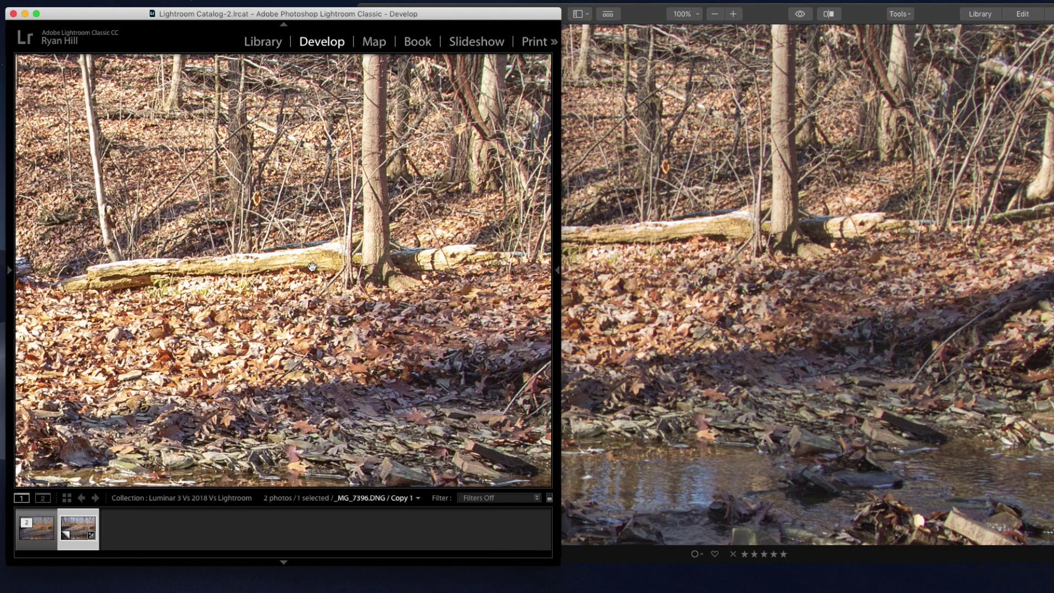
click(775, 250)
- Set the Sharpening filter's Amount to 40 on the Luminar 3 photo
drag(941, 1, 813, 1)
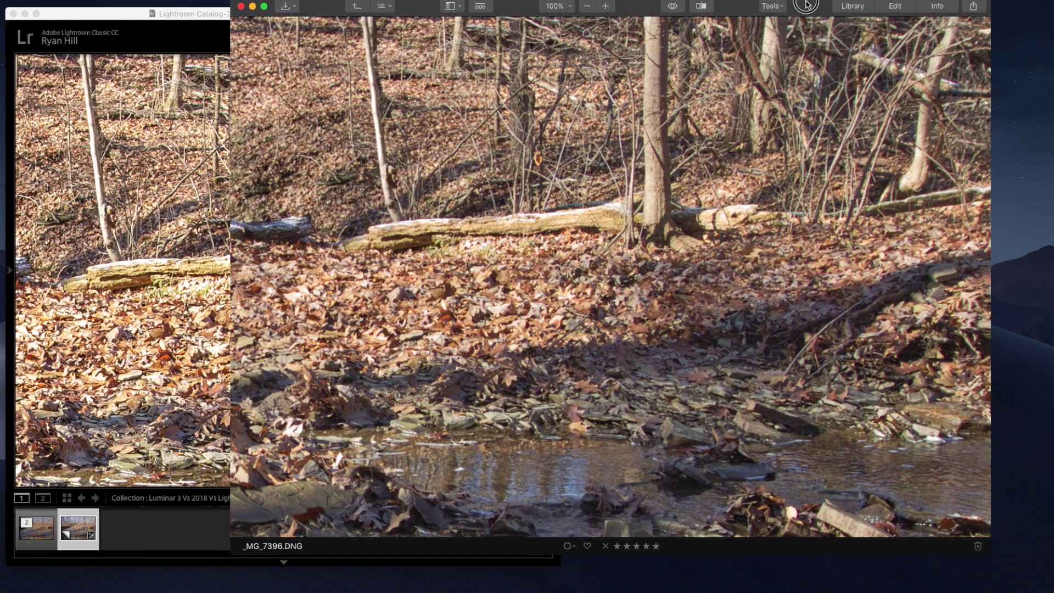
click(895, 6)
scroll(890, 471, down, 15)
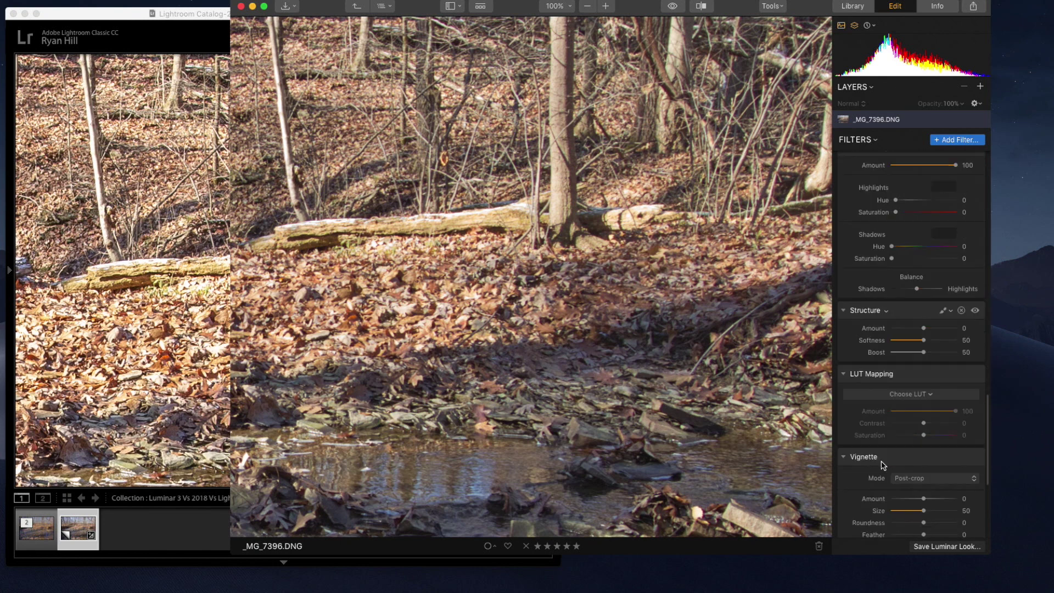
click(916, 459)
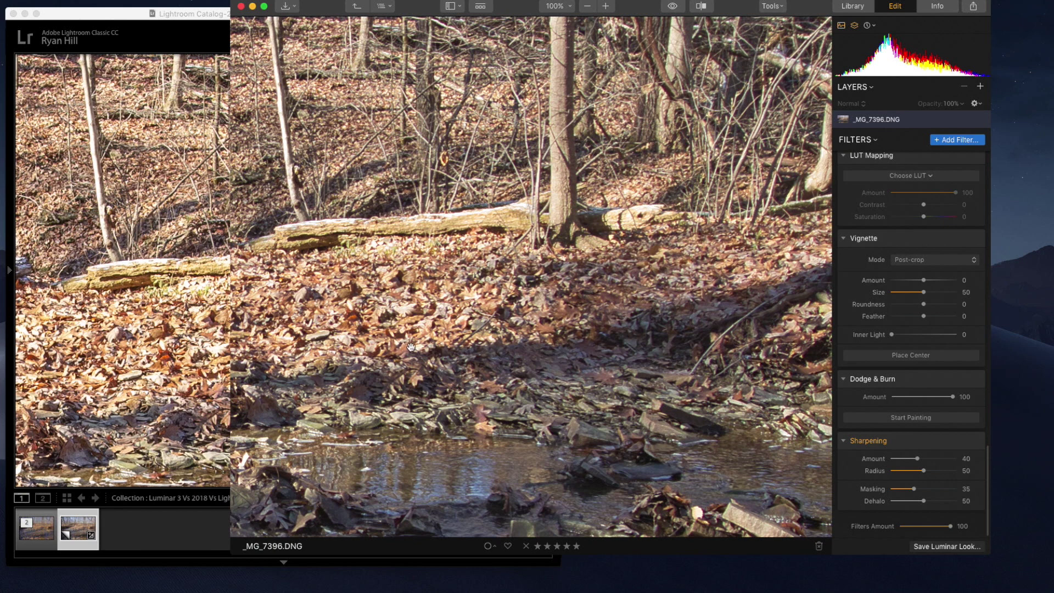
- Compare the sharpened Luminar 3 edit with the Lightroom-edited DNG side by side, first close up and as whole images
click(147, 306)
drag(646, 9, 857, 30)
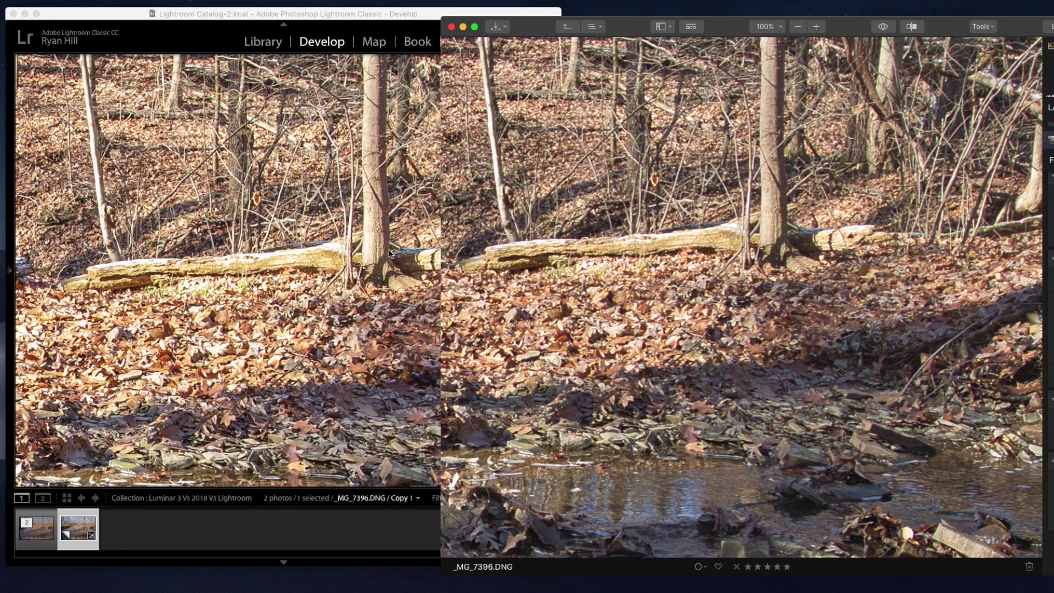
click(370, 248)
click(371, 245)
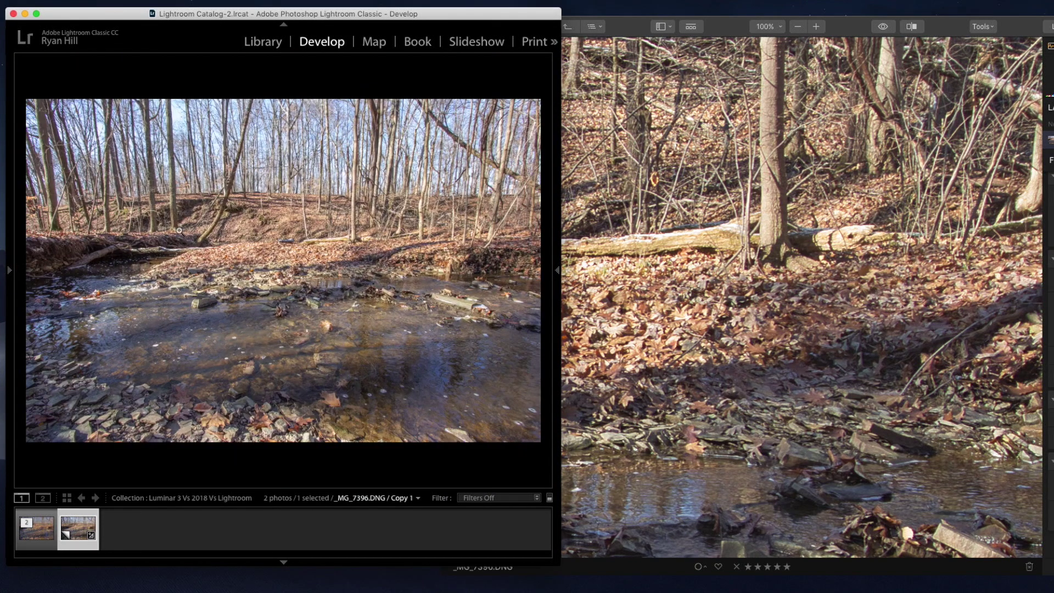
click(679, 268)
click(761, 232)
drag(856, 28, 835, 29)
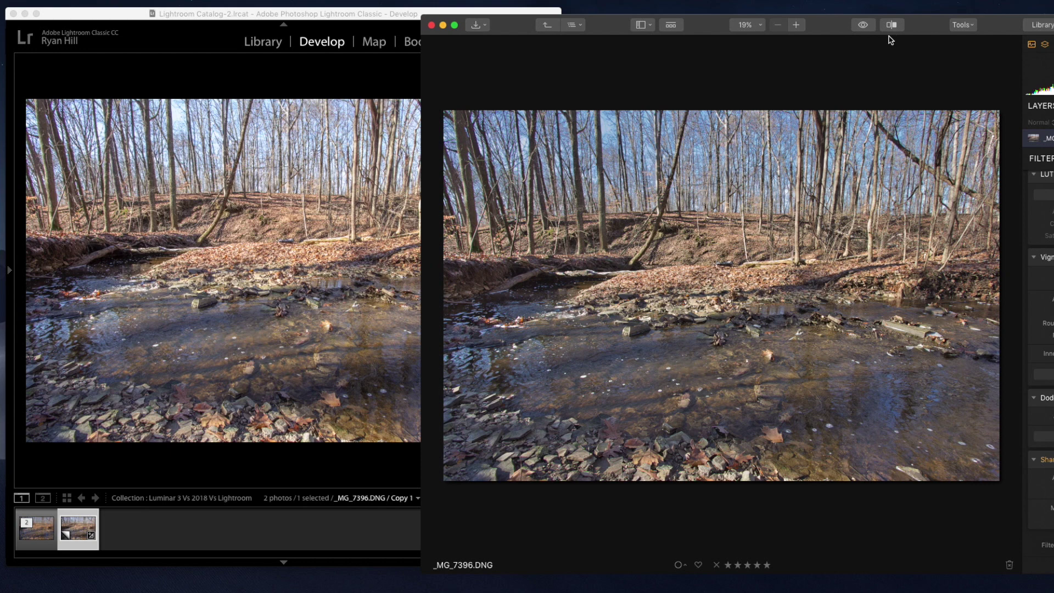
- Bring Luminar 3's filter controls into view and set the RAW Develop Shadows to 51
drag(832, 34, 802, 32)
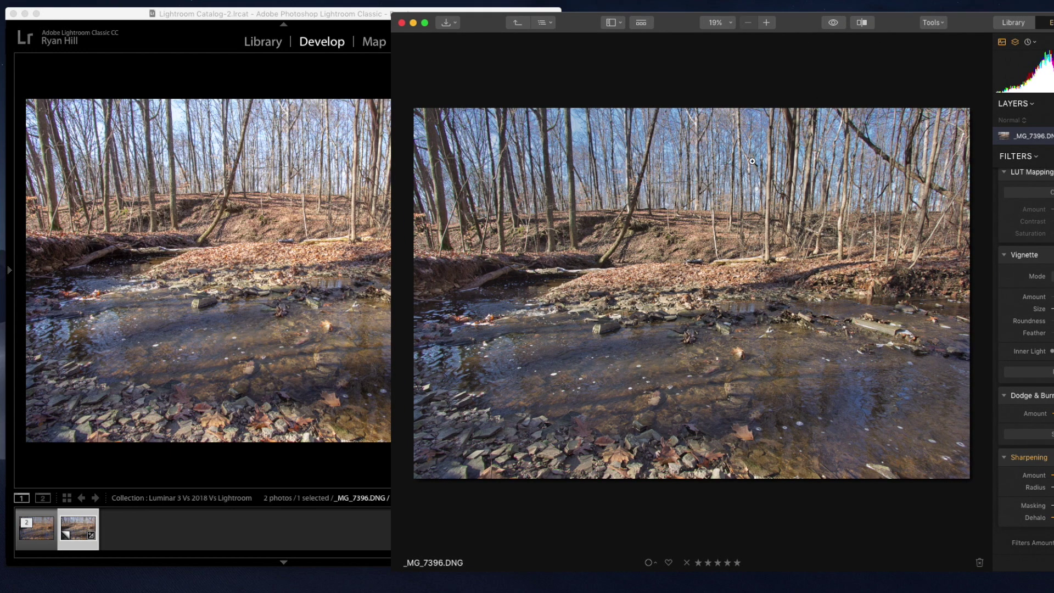
drag(876, 35, 785, 25)
scroll(930, 279, down, 10)
scroll(930, 278, up, 10)
mouse_move(992, 319)
mouse_down()
mouse_move(1028, 319)
mouse_move(1009, 321)
mouse_up()
- Try the Accent AI Filter on the Luminar 3 photo with Boost at 91 and 39, and reset it
scroll(992, 449, down, 3)
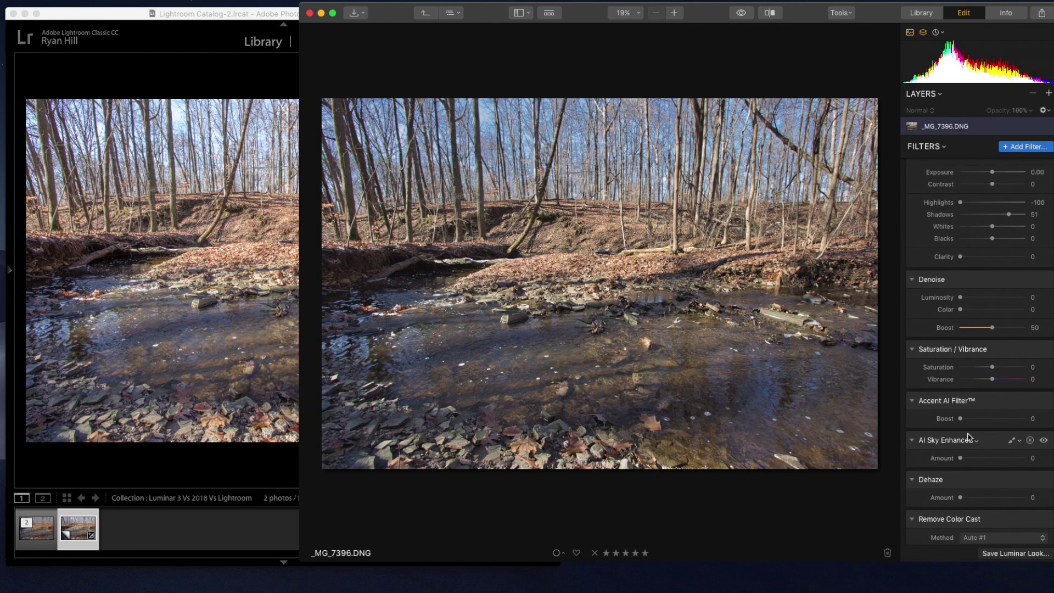
drag(961, 419, 1024, 426)
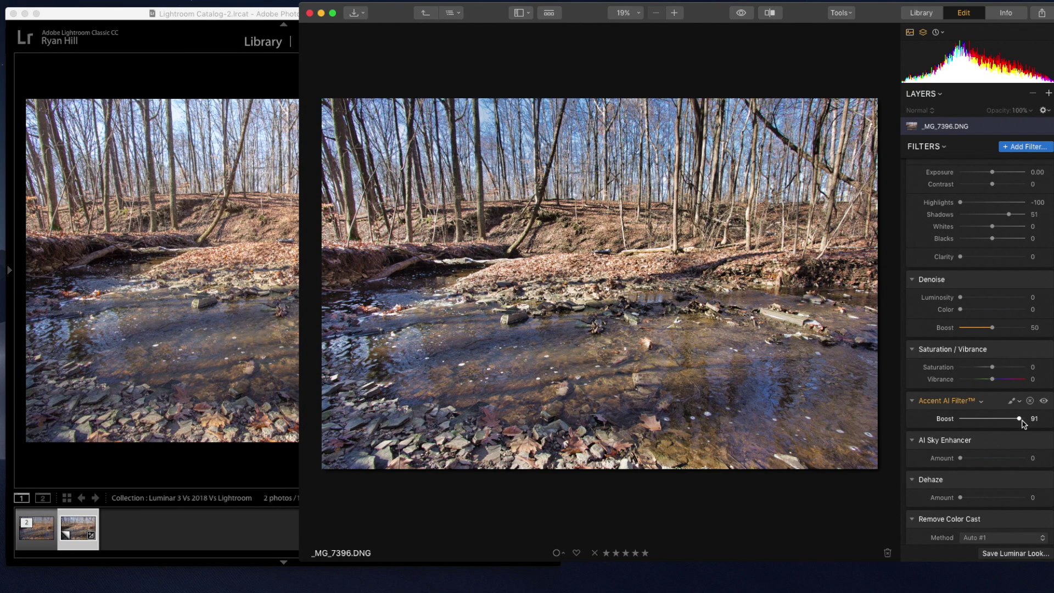
click(987, 418)
click(1018, 403)
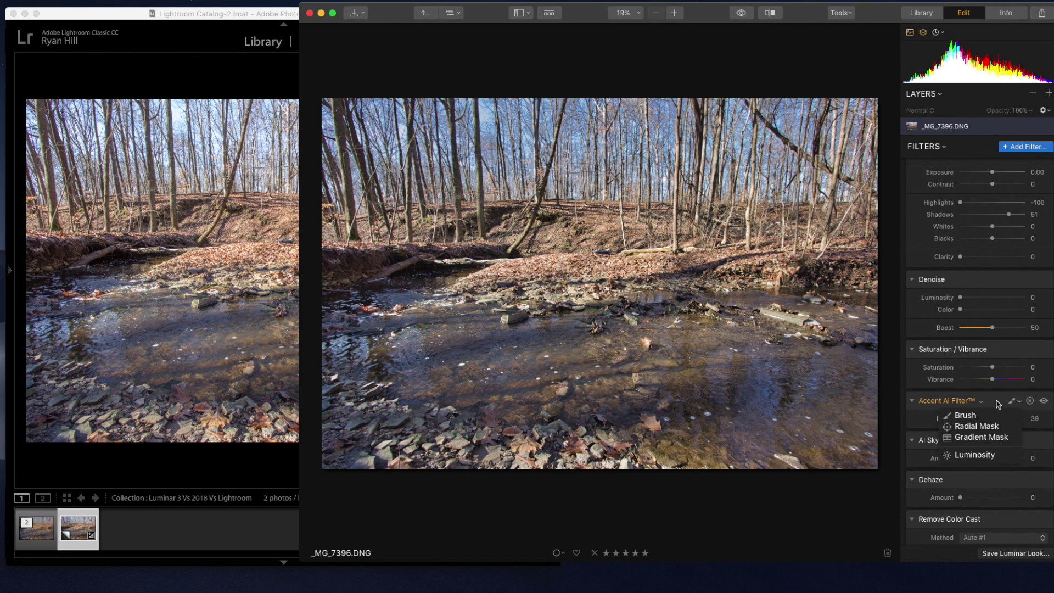
click(999, 405)
double_click(987, 419)
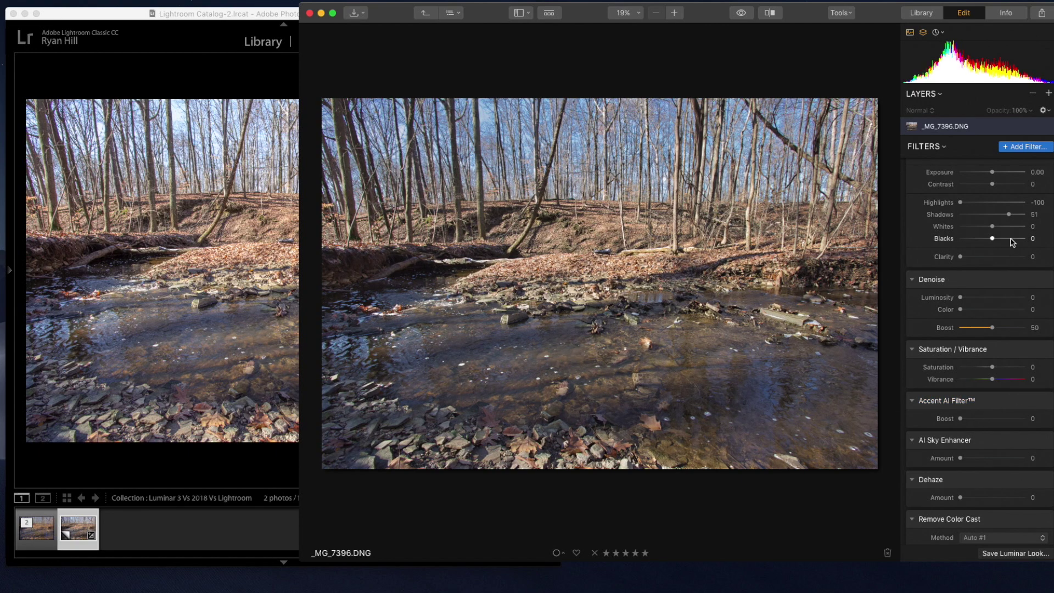
- Set the RAW Develop Shadows to 100 on the Luminar 3 photo
drag(1010, 215, 1043, 210)
drag(798, 16, 786, 16)
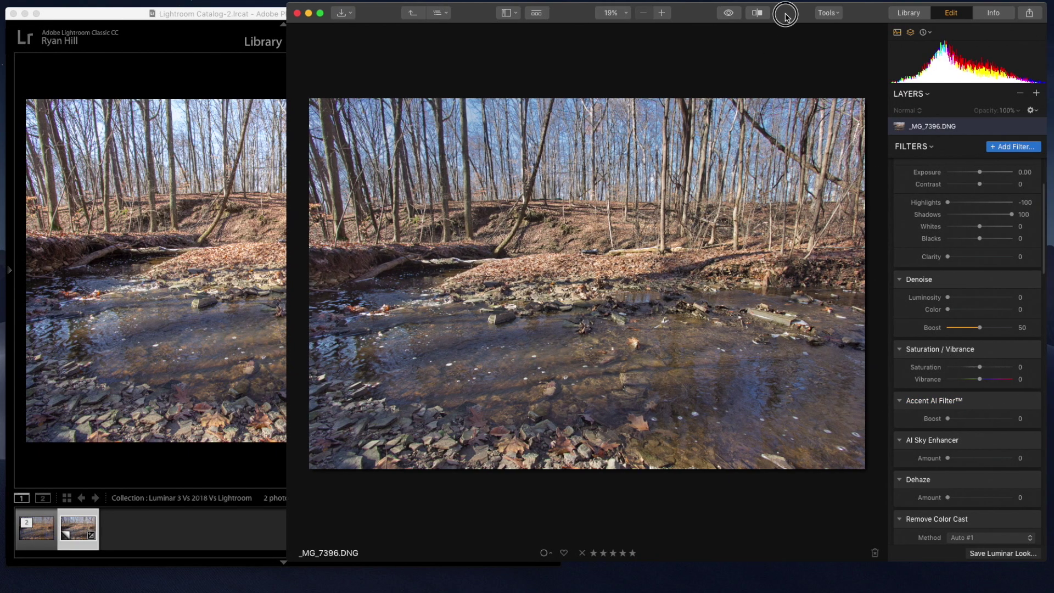
- Show _MG_7396-Edit-3.tif close up at the fallen log in Lightroom and compare it with the Luminar 3 edit
click(195, 347)
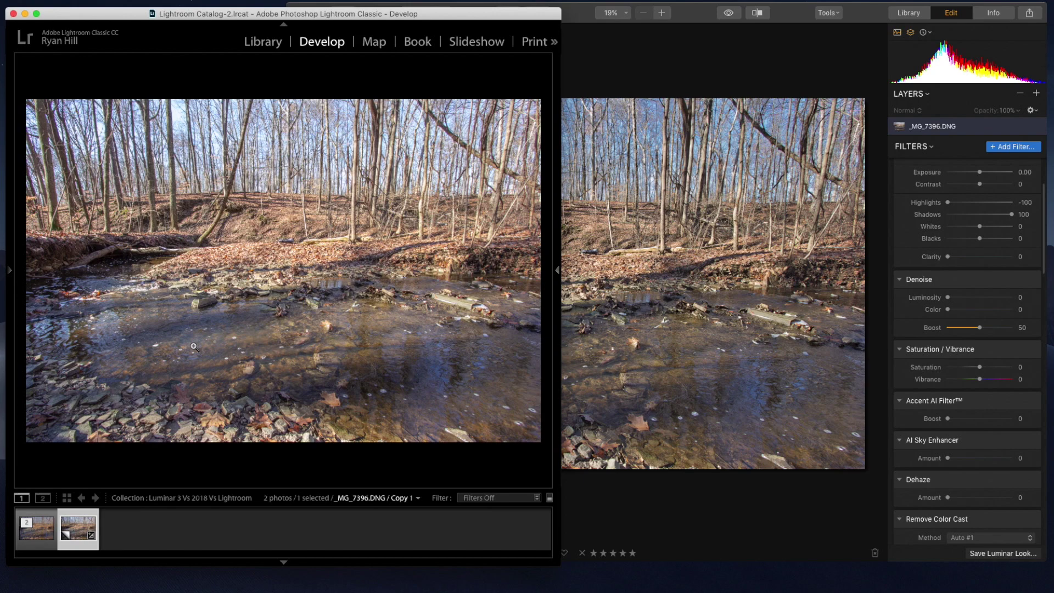
key(Left)
click(360, 249)
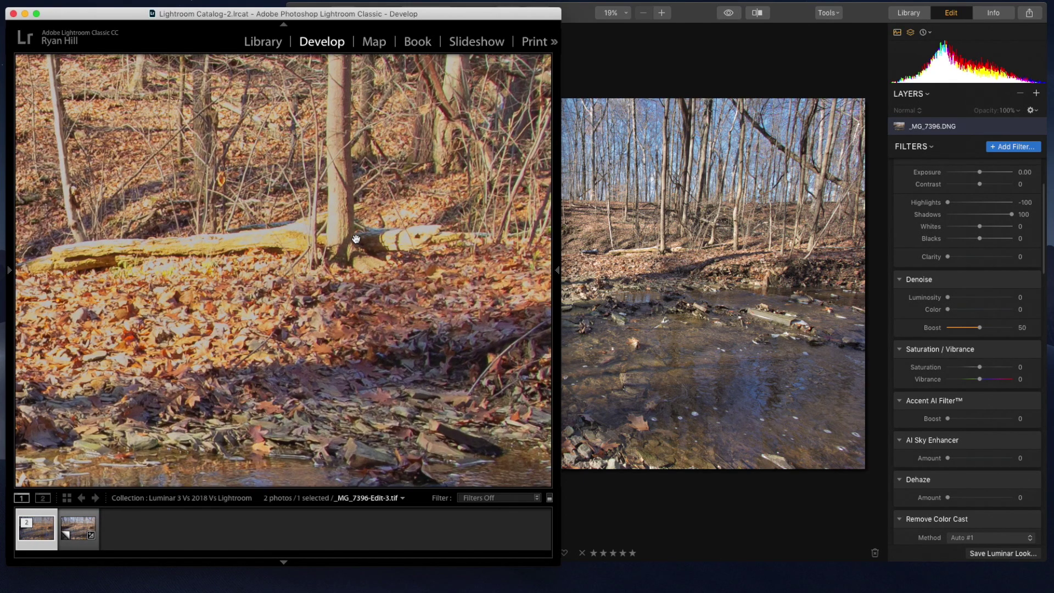
click(706, 254)
click(663, 250)
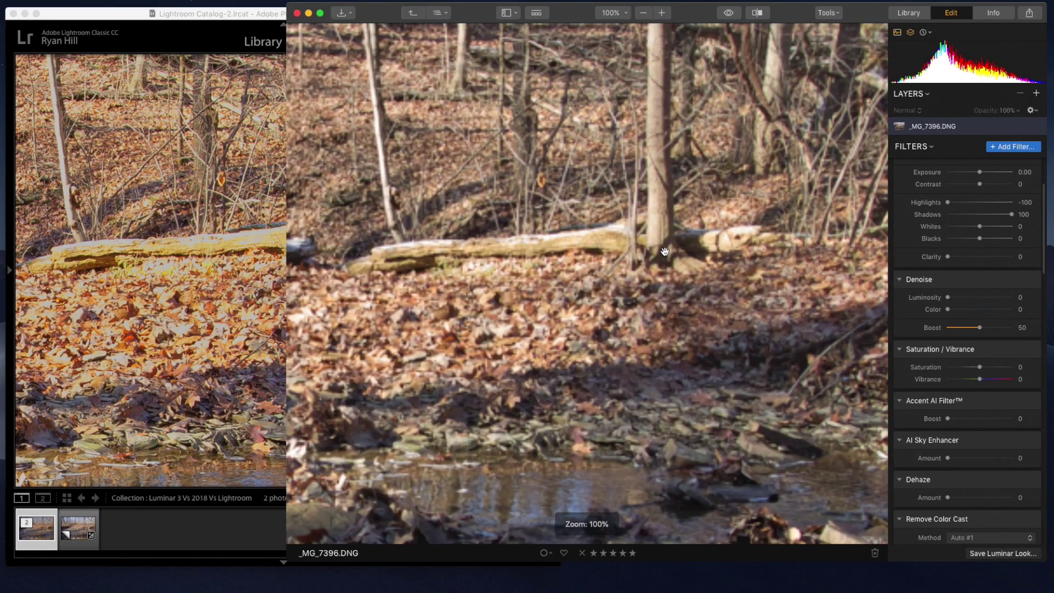
click(196, 16)
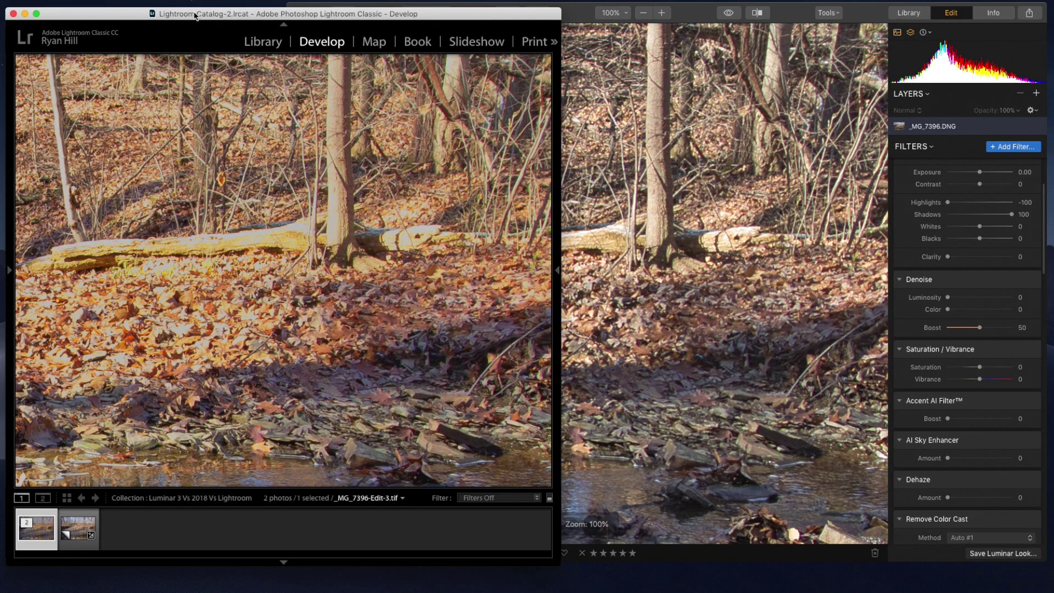
drag(263, 17, 246, 16)
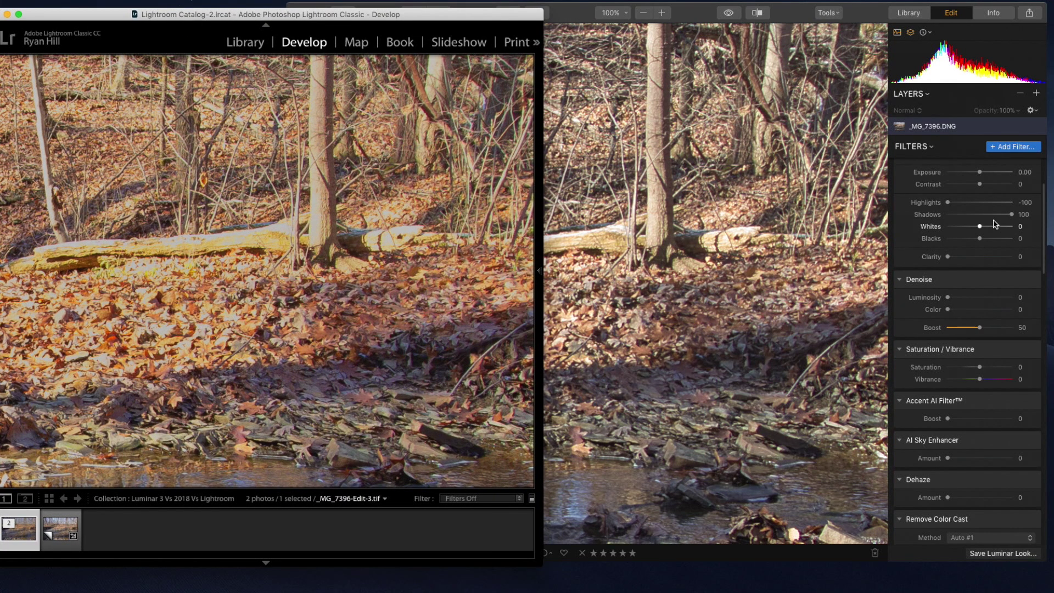
scroll(991, 223, up, 5)
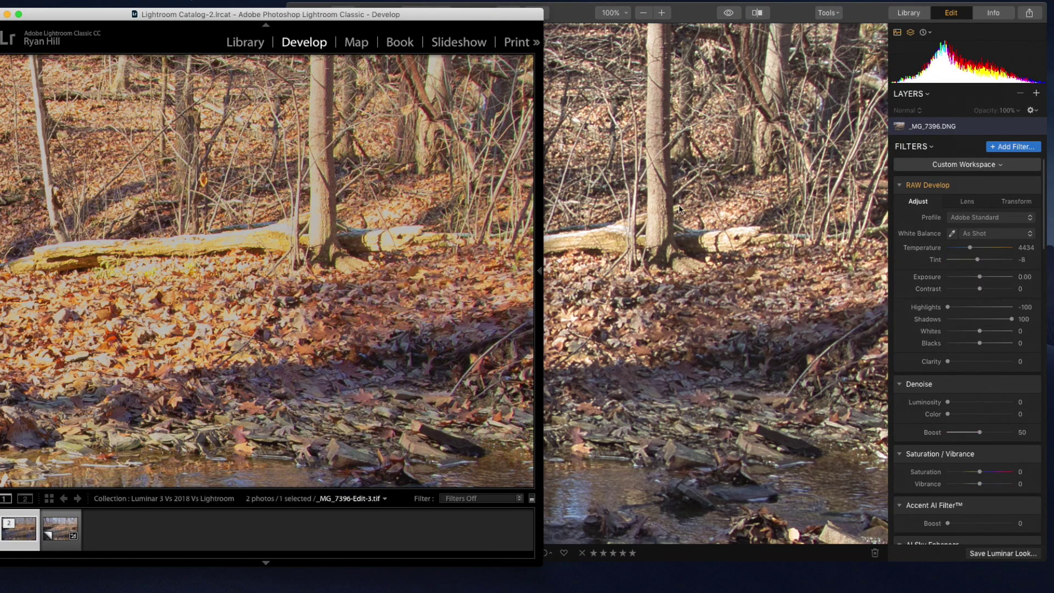
click(649, 245)
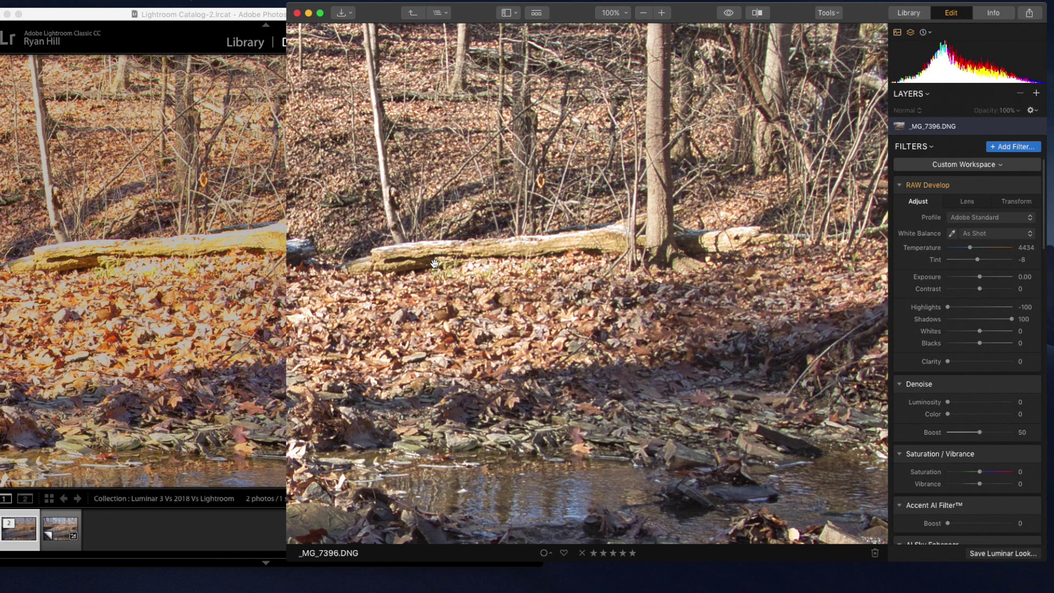
click(203, 260)
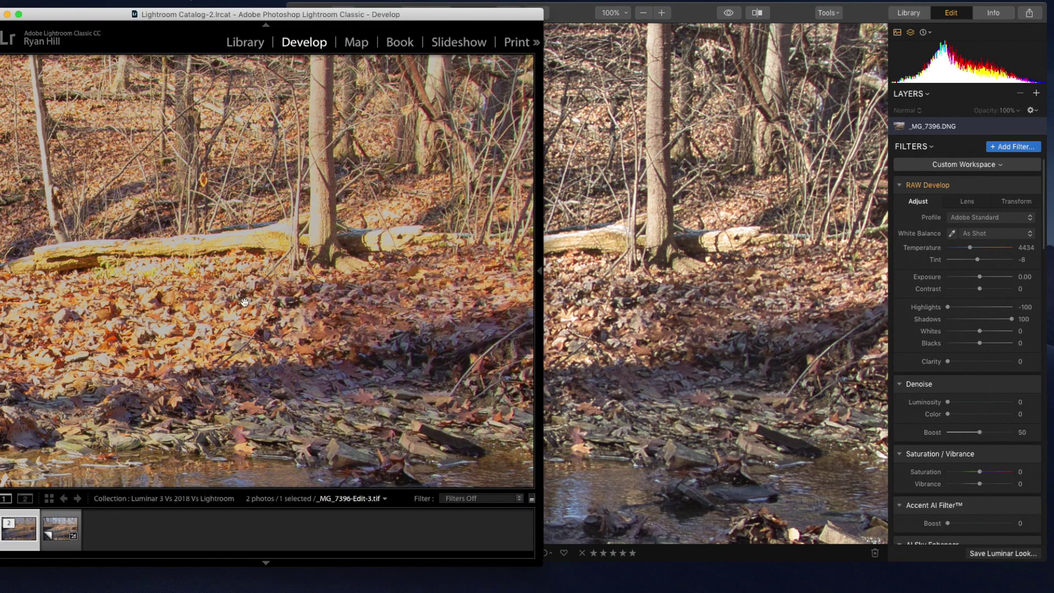
- Lower the Saturation of _MG_7396-Edit-3.tif to -24 in Lightroom
click(179, 307)
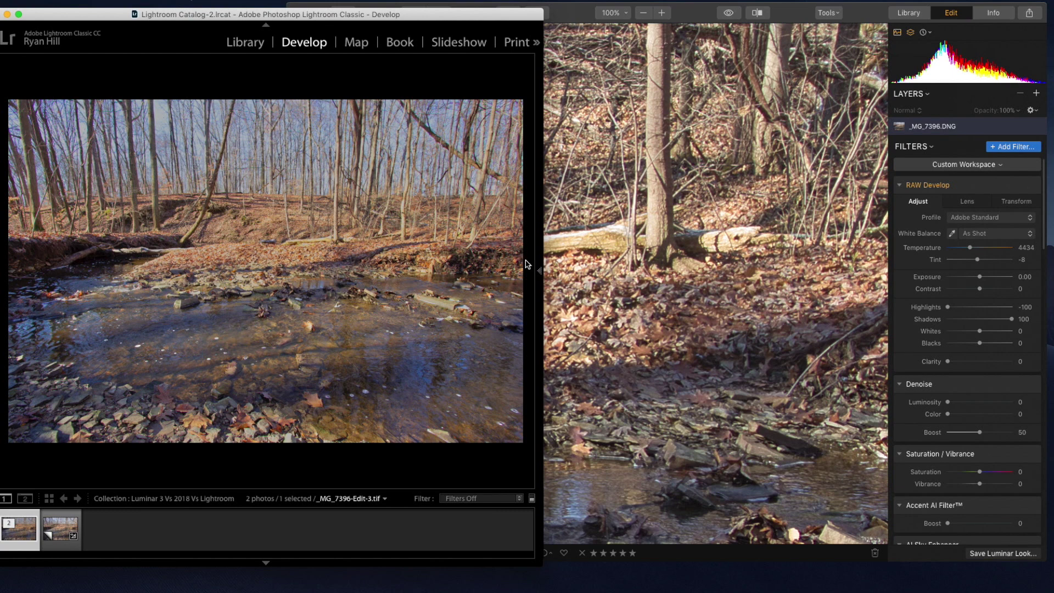
click(540, 270)
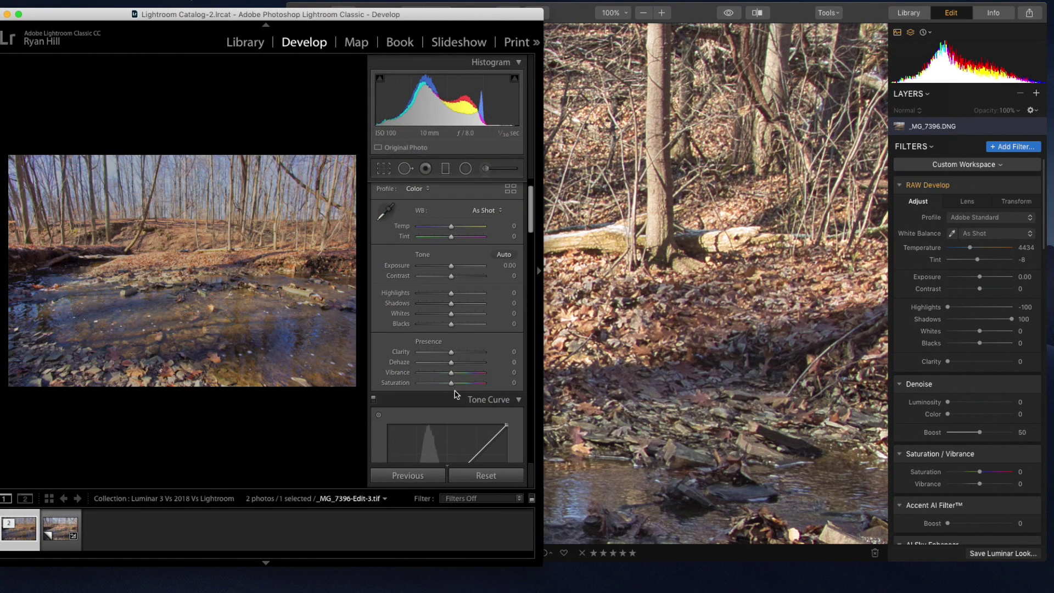
drag(452, 384, 444, 386)
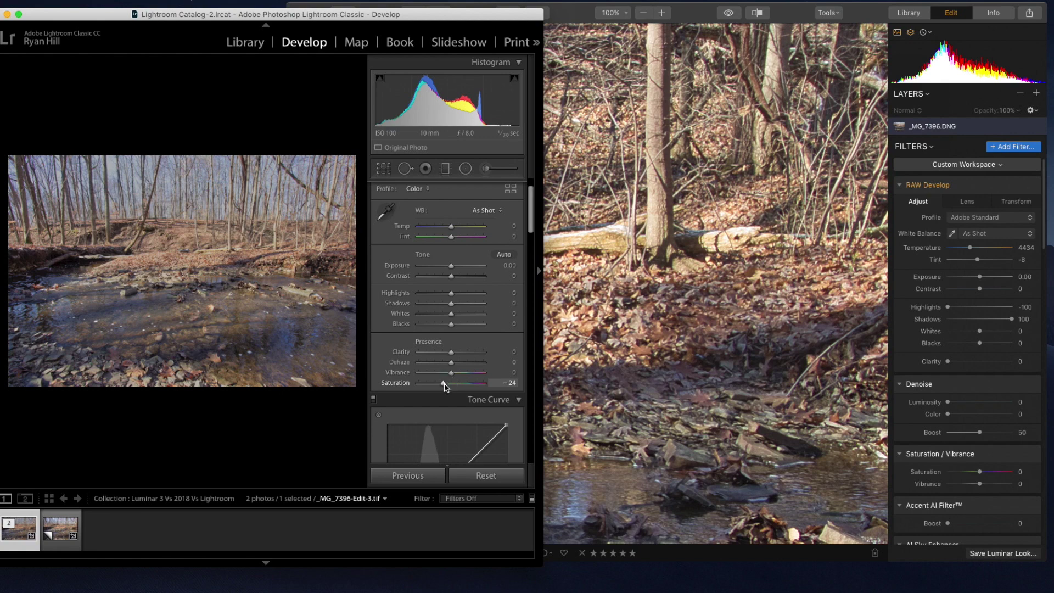
- Compare the desaturated _MG_7396-Edit-3.tif with the Luminar 3 edit close up, and hide Lightroom's develop controls to enlarge the photo
click(218, 239)
drag(338, 355, 246, 316)
click(691, 268)
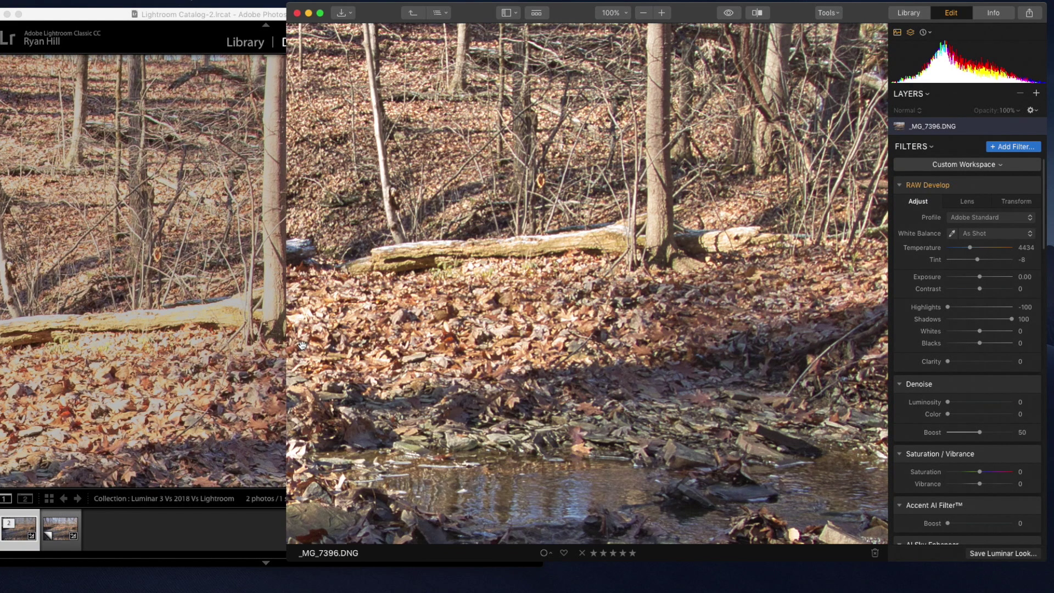
click(221, 355)
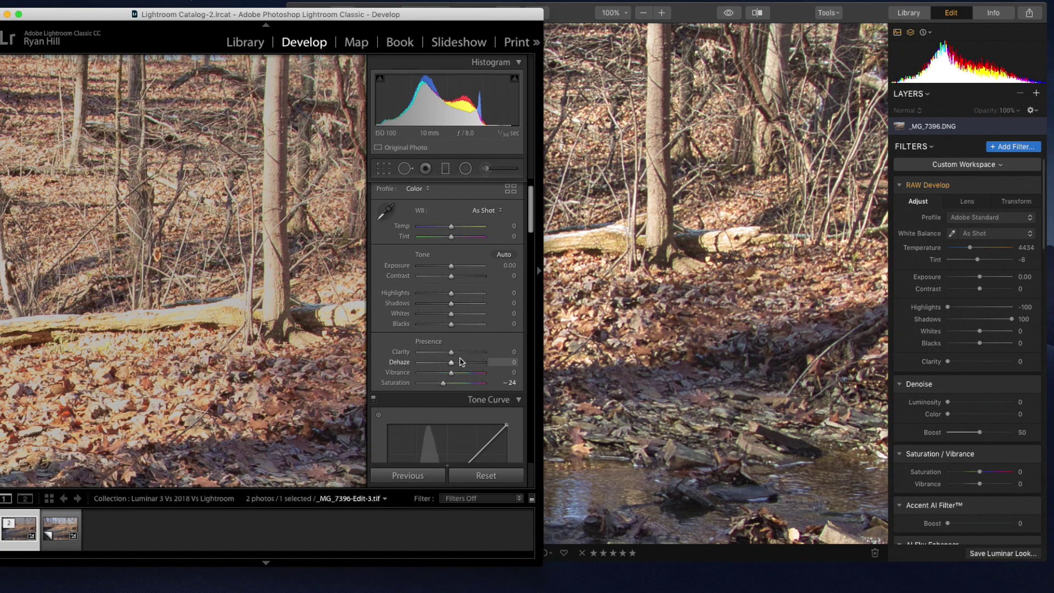
click(509, 384)
click(538, 271)
drag(369, 22, 381, 10)
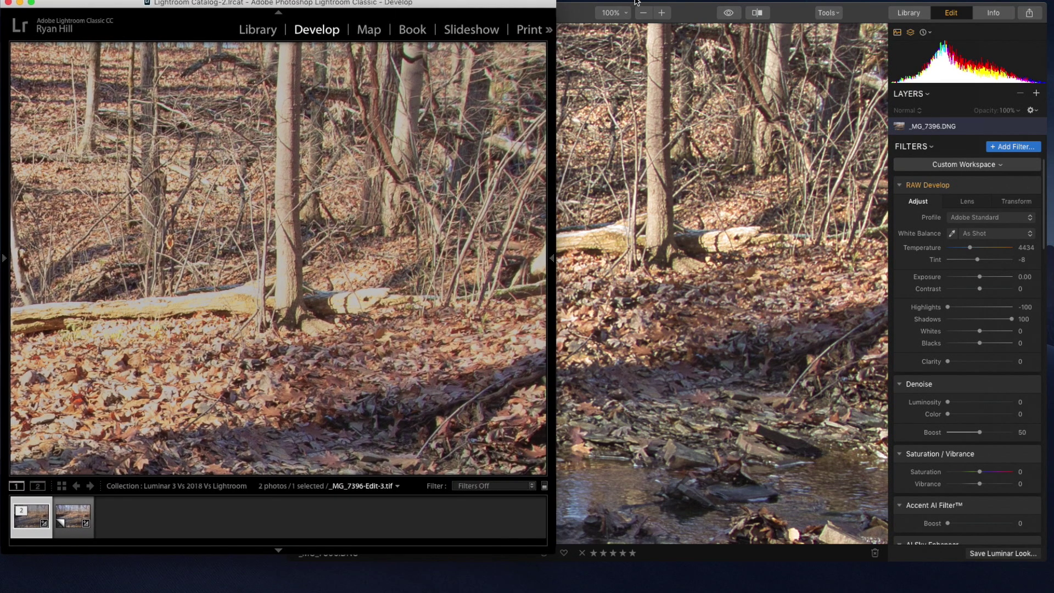
- Hide Luminar 3's editing controls and examine the leaves and log against the Lightroom view of _MG_7396-Edit-3.tif
click(583, 13)
drag(693, 11, 715, 7)
click(968, 11)
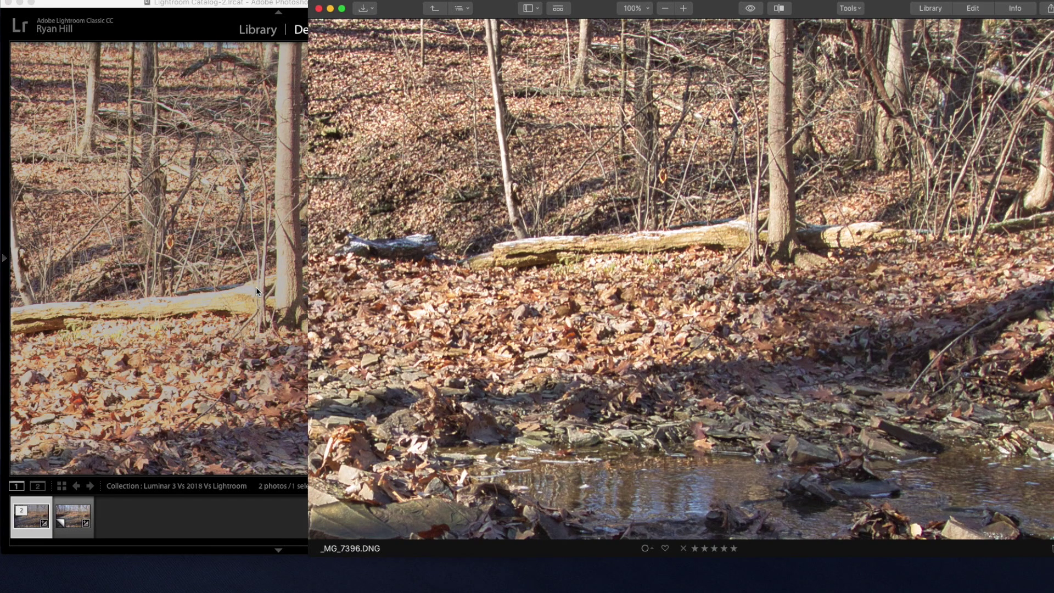
click(220, 292)
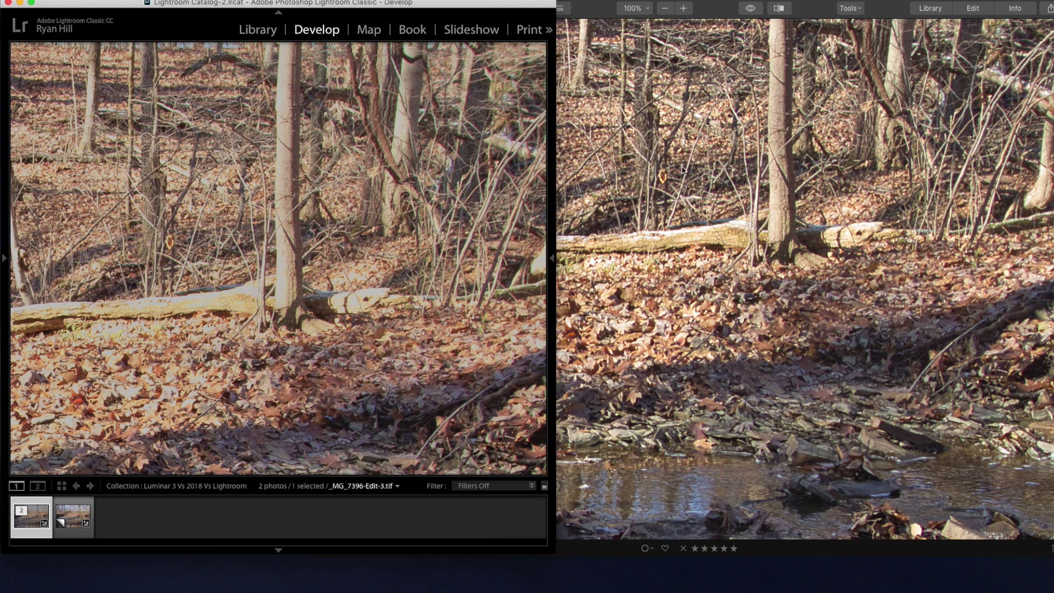
click(591, 176)
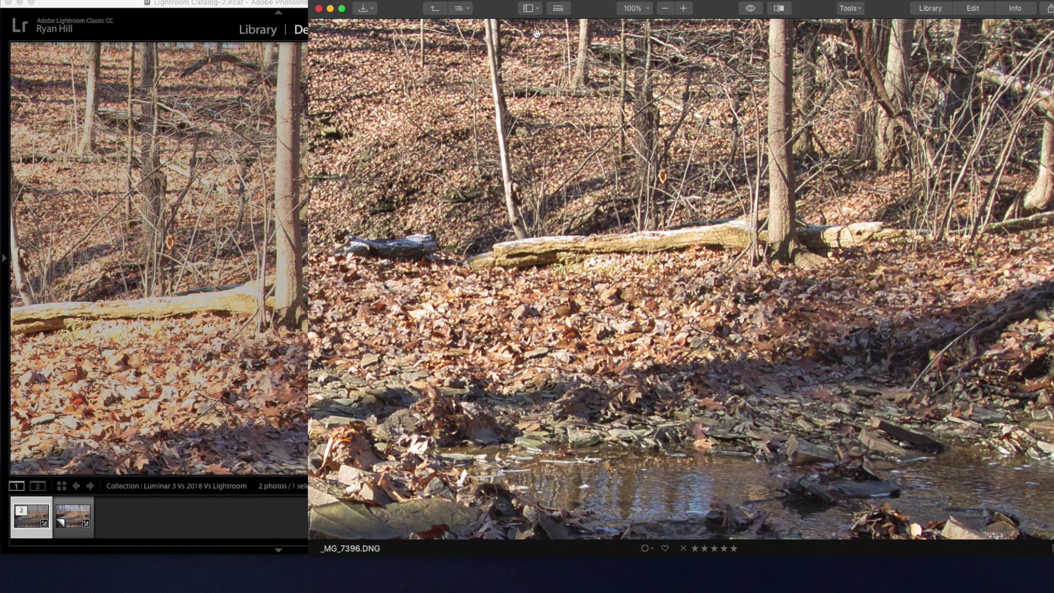
drag(492, 16, 491, 16)
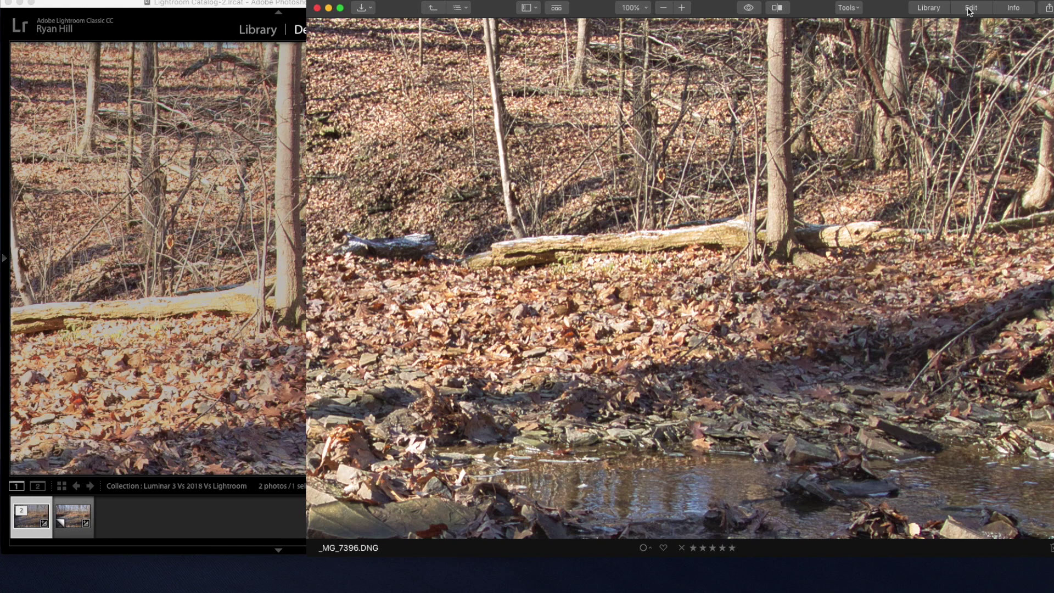
- Browse the creek photos in the Luminar 3 library and return to editing _MG_7396.DNG
click(935, 9)
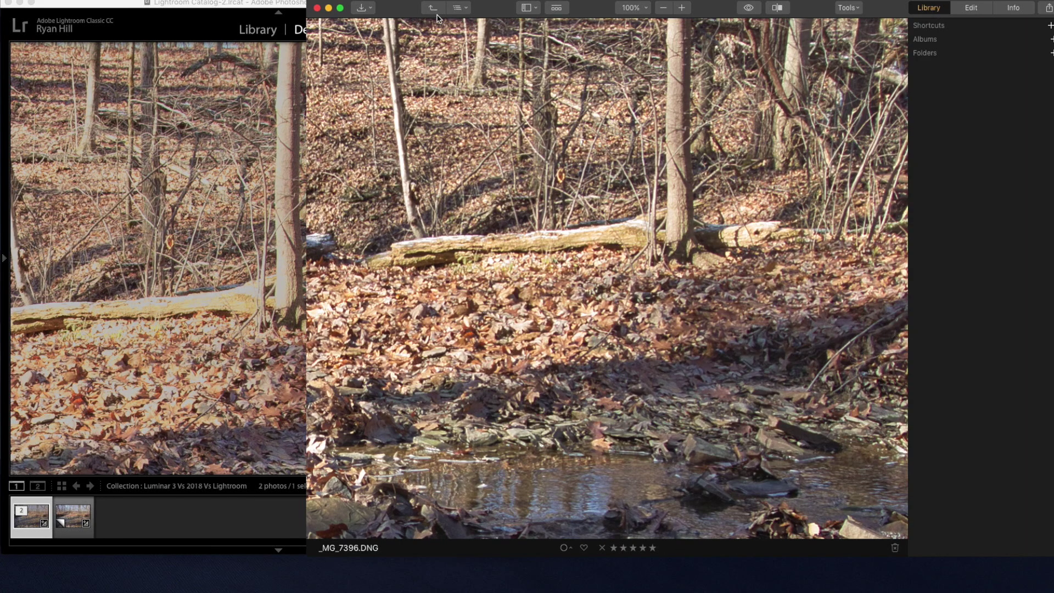
click(437, 14)
scroll(640, 205, up, 5)
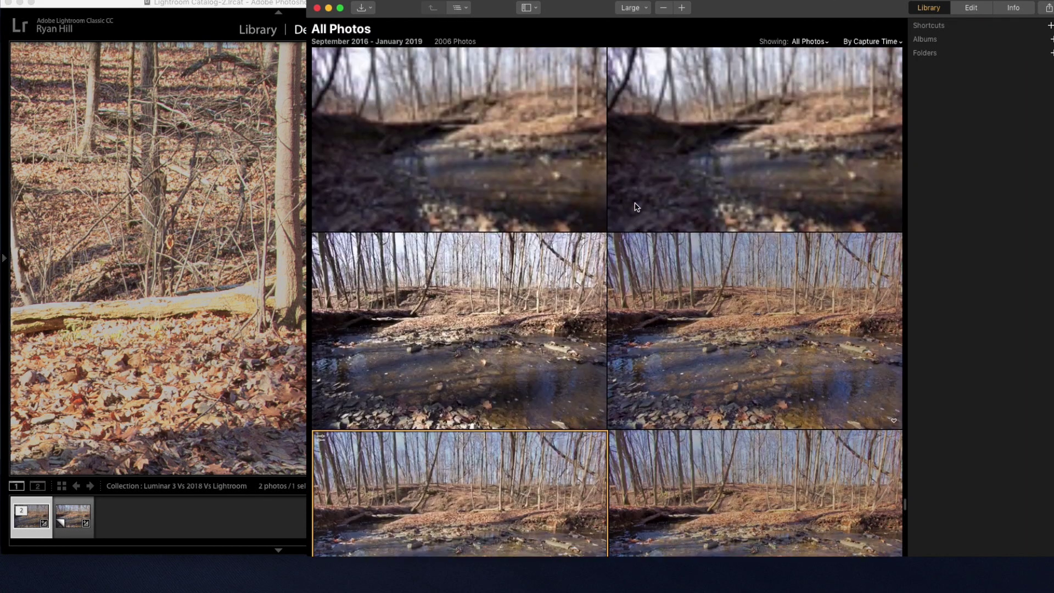
scroll(635, 206, up, 3)
scroll(635, 206, down, 10)
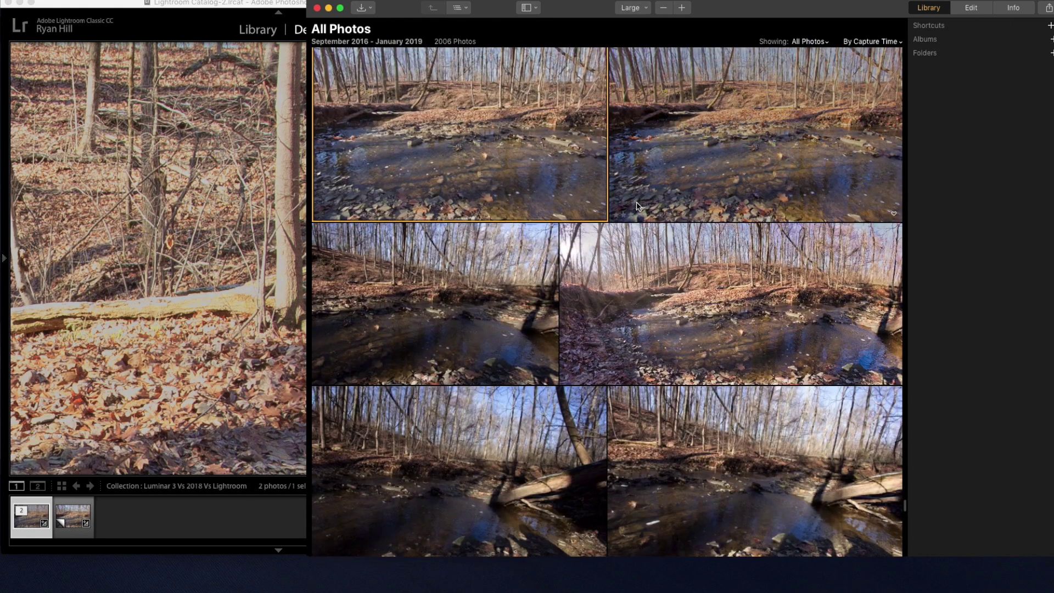
scroll(516, 150, up, 2)
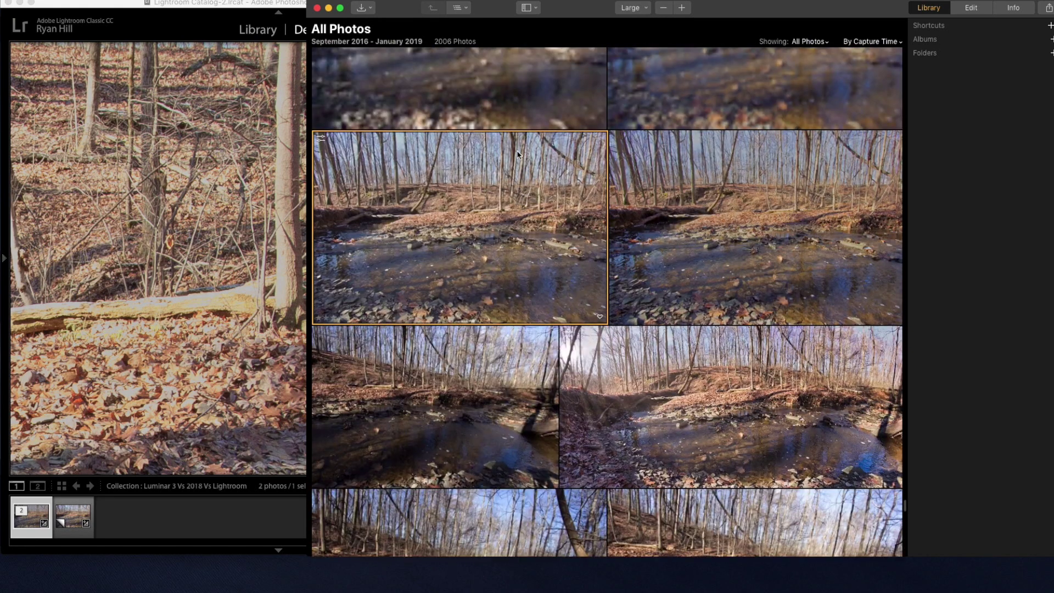
click(971, 8)
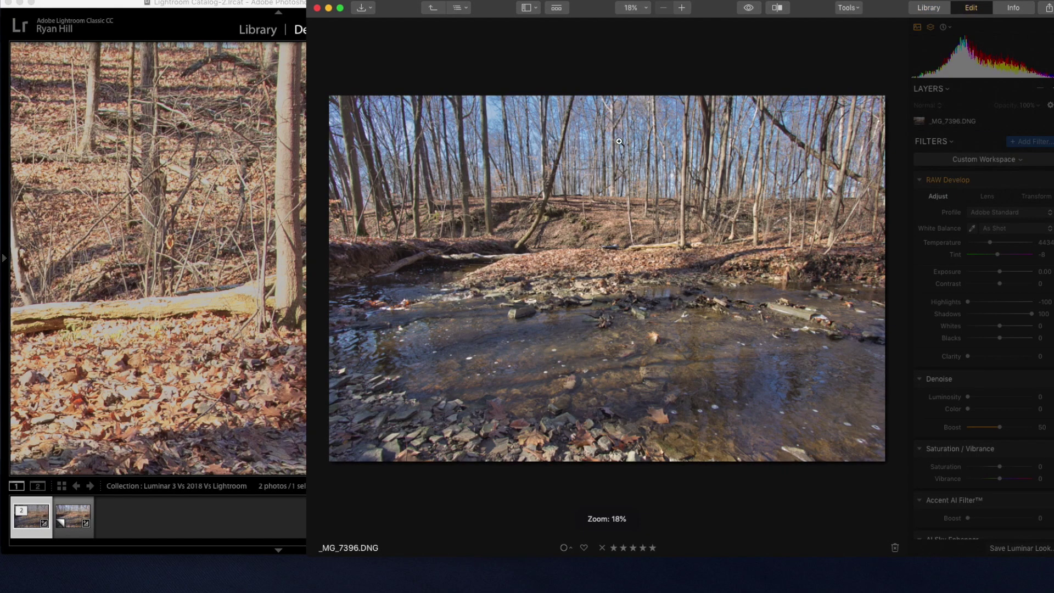
drag(578, 12, 597, 11)
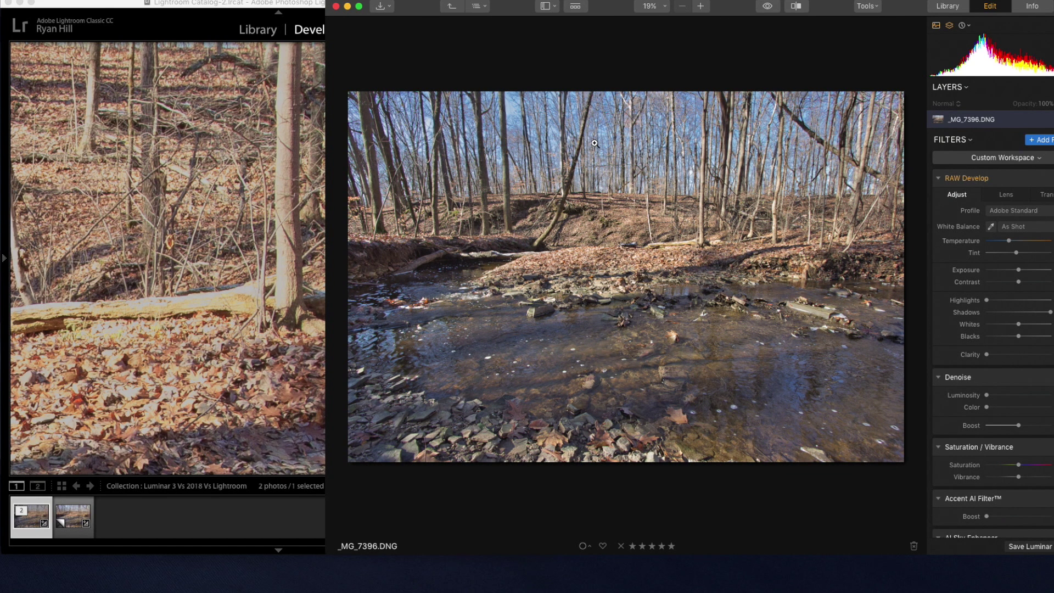
- Show the whole _MG_7396-Edit-3.tif and the Lightroom-edited DNG copy, and compare each with the whole Luminar 3 edit
click(225, 137)
click(286, 162)
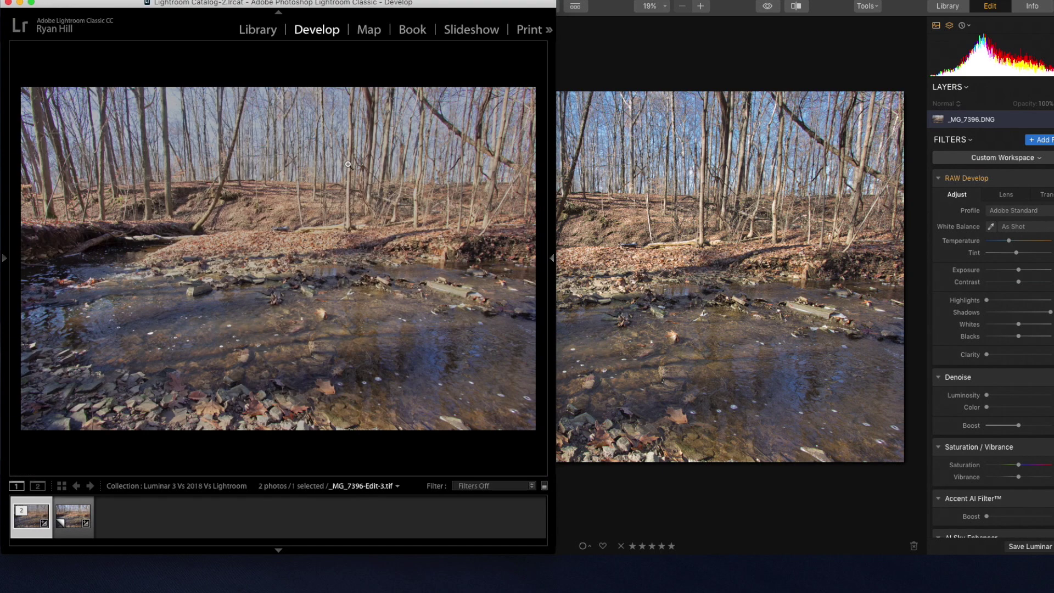
click(248, 29)
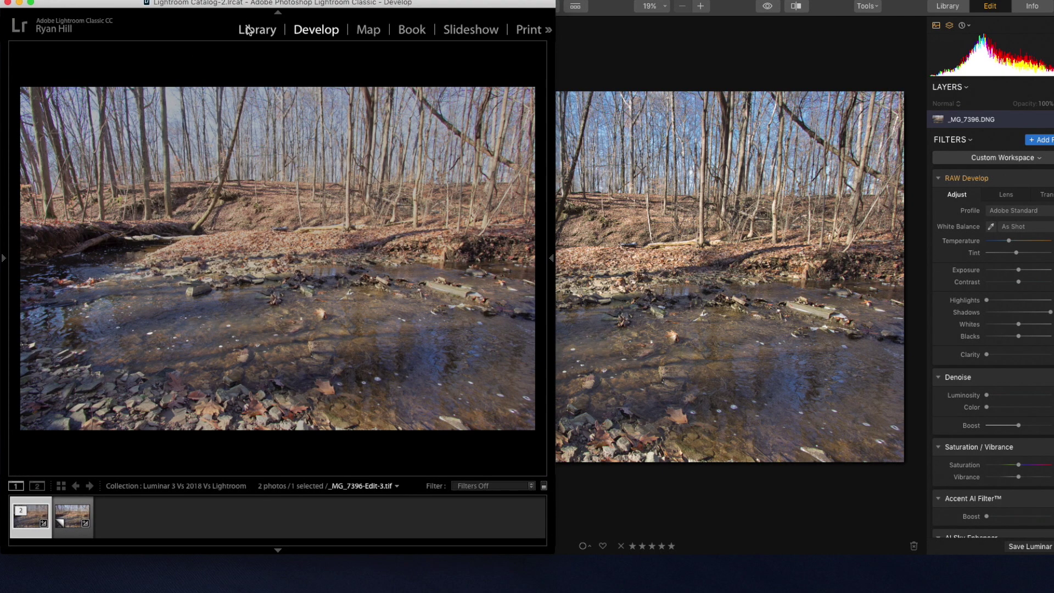
click(303, 31)
click(72, 517)
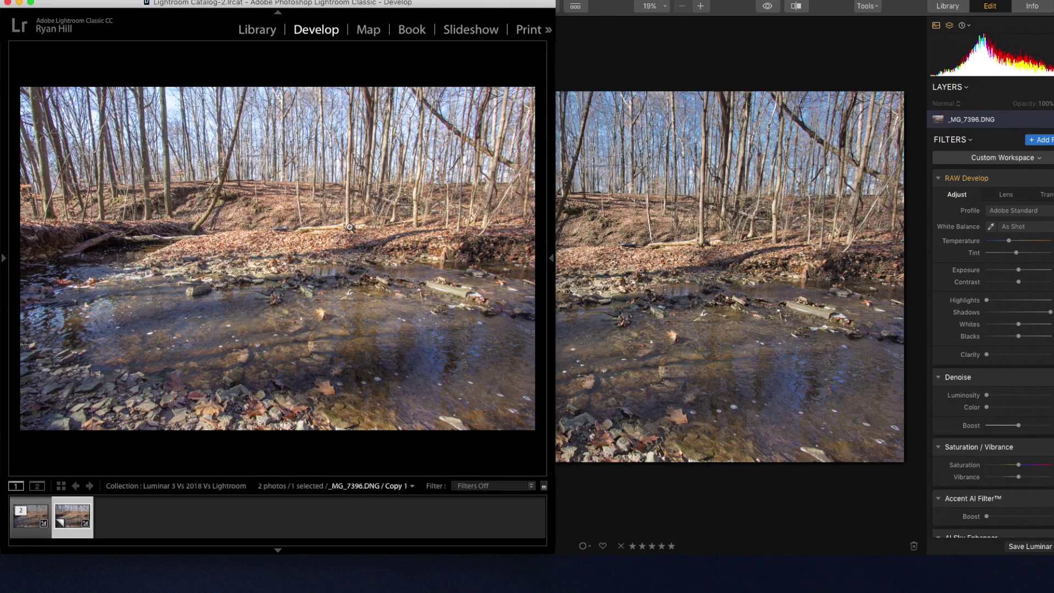
- Compare the DNG copy and _MG_7396-Edit-3.tif with the Luminar 3 edit at full zoom on the fallen log
click(350, 226)
click(700, 246)
click(702, 242)
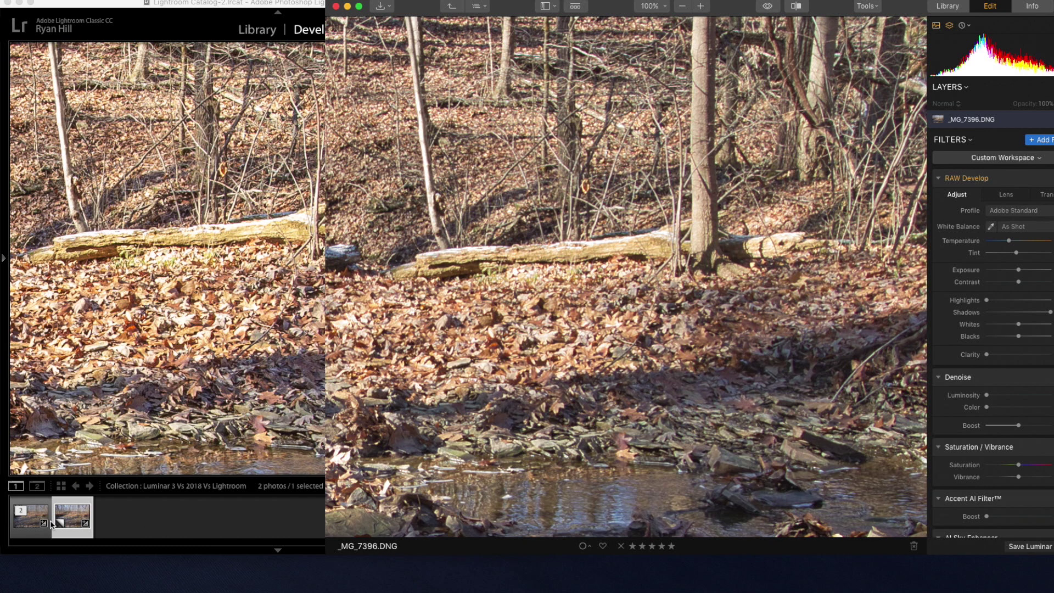
click(32, 524)
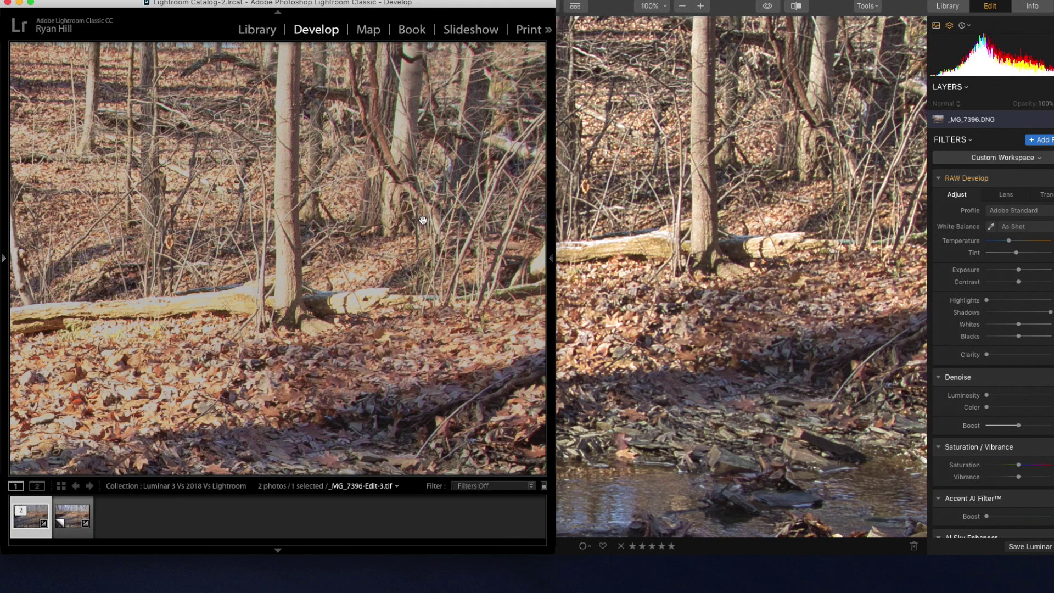
- Bring Luminar 3 in front of Lightroom and move its window so the whole set of editing controls is on screen
mouse_move(548, 227)
click(666, 107)
drag(733, 114, 690, 158)
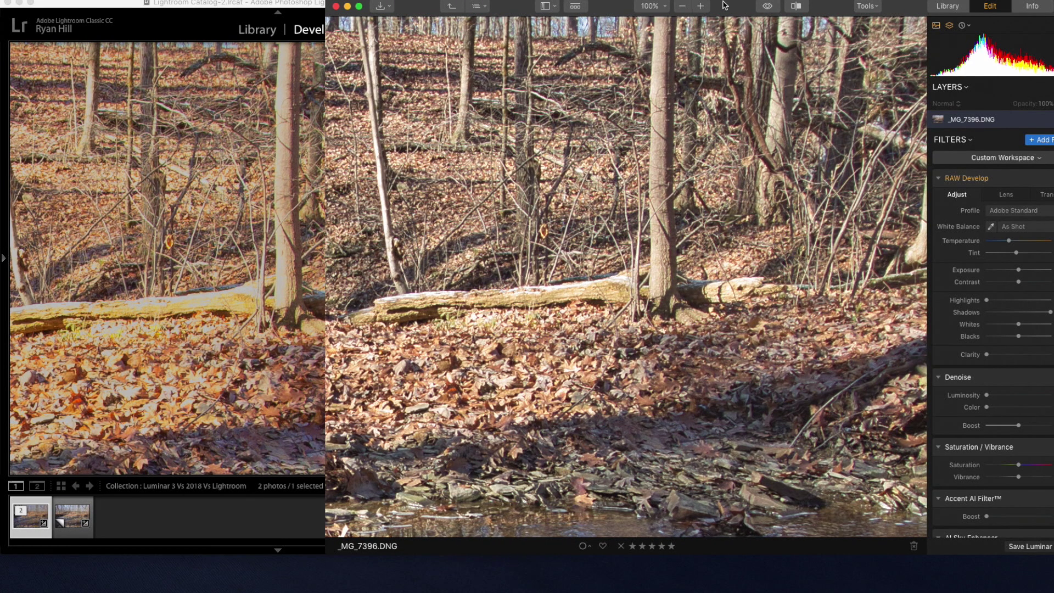
drag(724, 5, 549, 6)
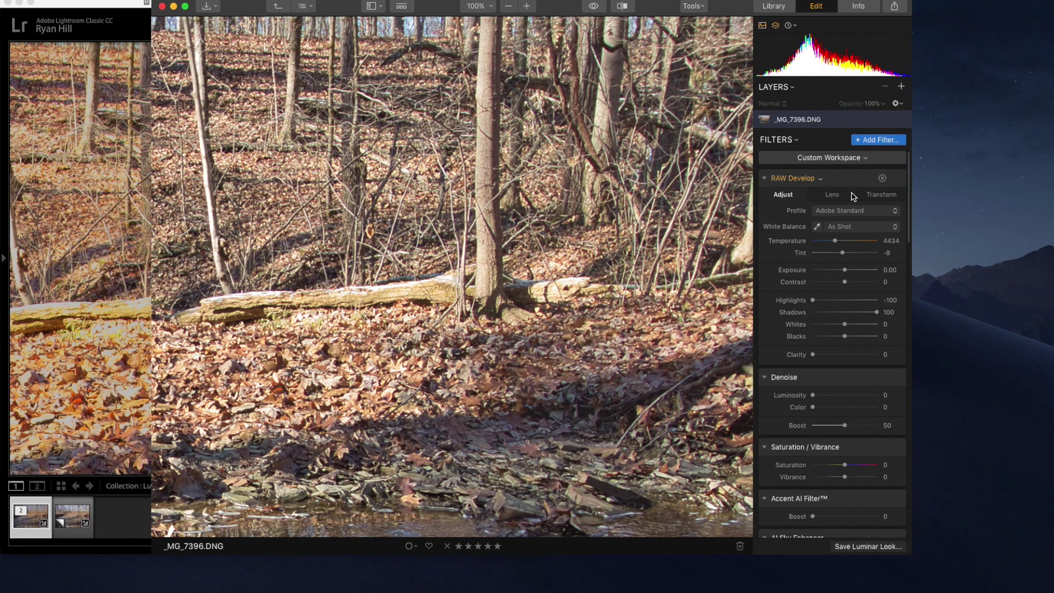
- Look through the Custom Workspace filters for _MG_7396.DNG, from RAW Develop through Curves and HSL to Structure
scroll(835, 346, down, 10)
scroll(843, 300, down, 10)
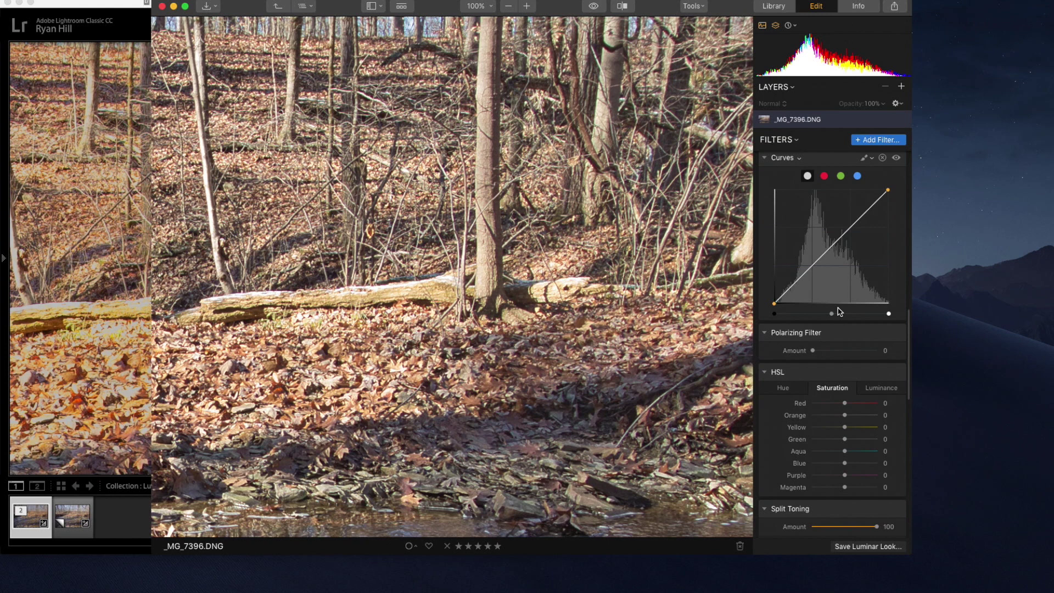
scroll(839, 312, down, 10)
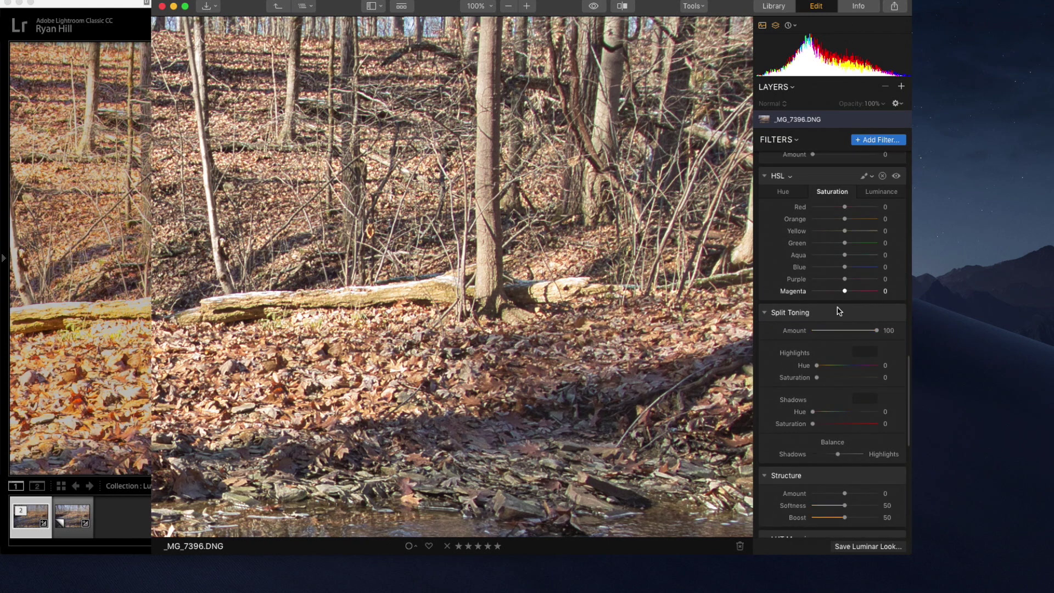
scroll(838, 308, up, 20)
scroll(857, 384, down, 5)
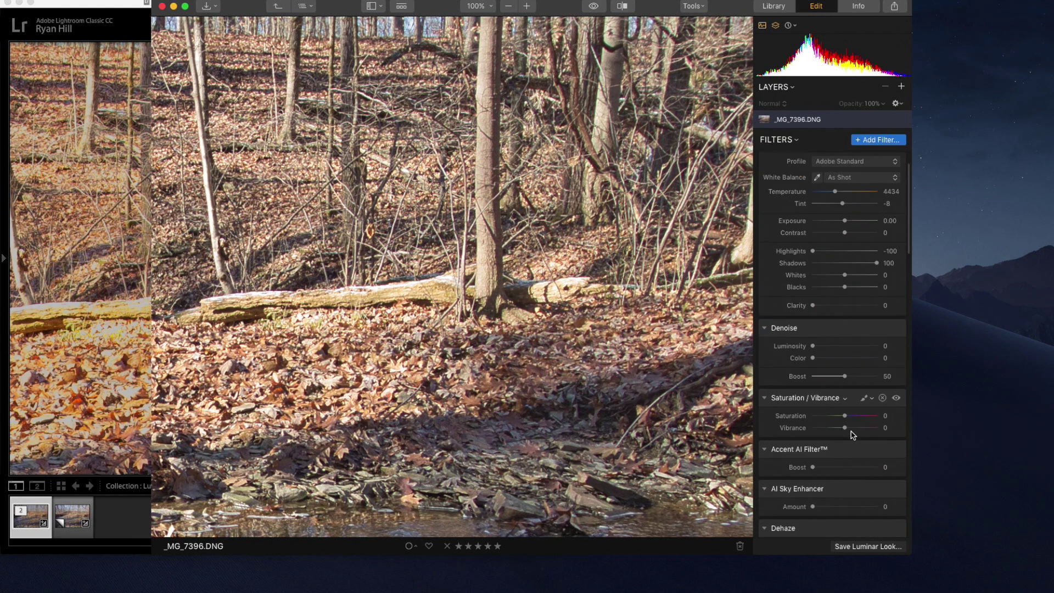
scroll(840, 352, down, 5)
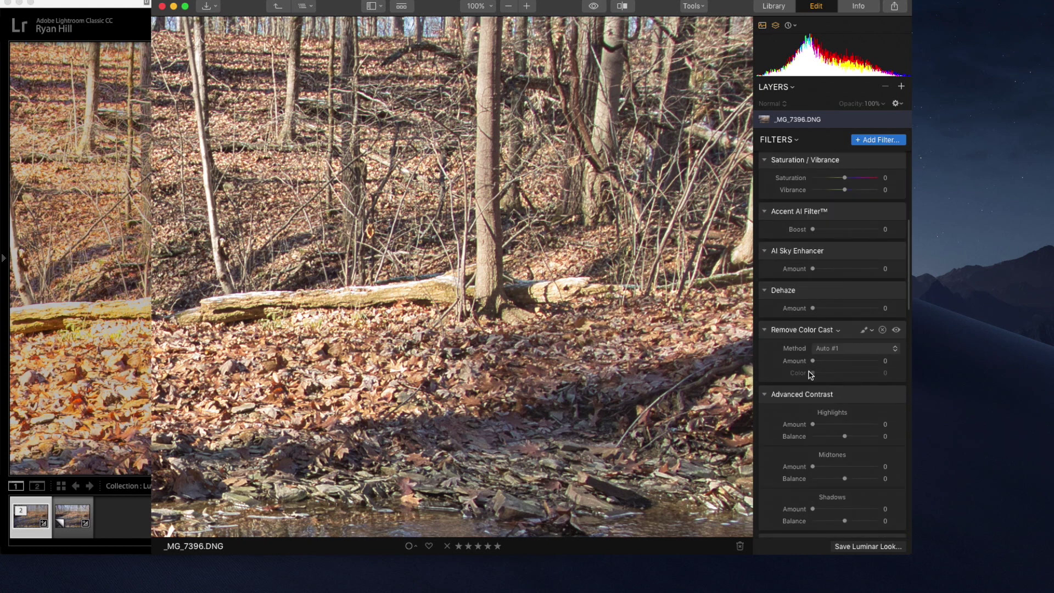
scroll(801, 314, down, 9)
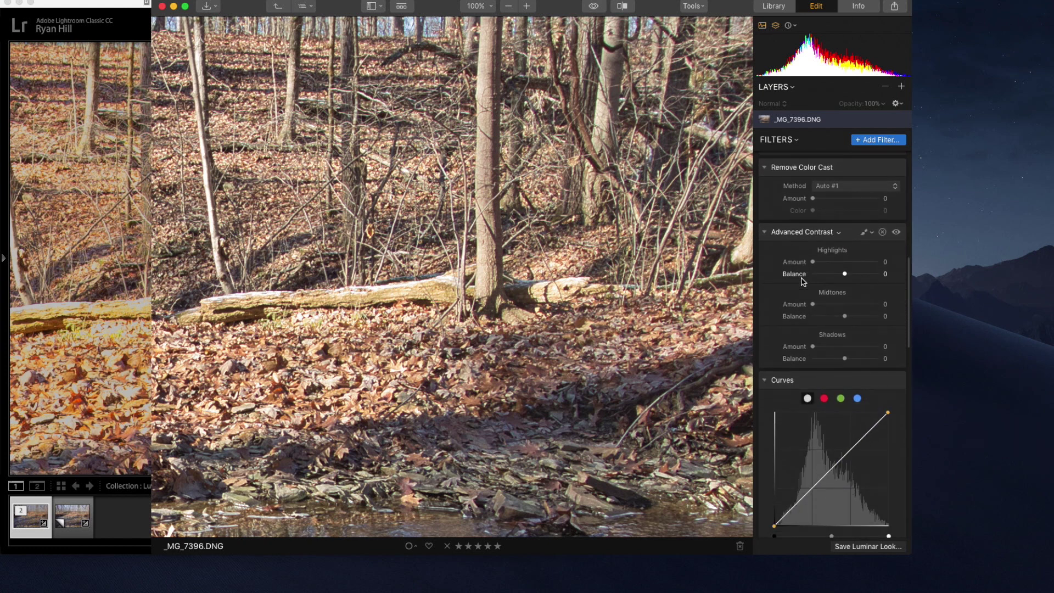
scroll(814, 330, down, 3)
scroll(807, 395, up, 20)
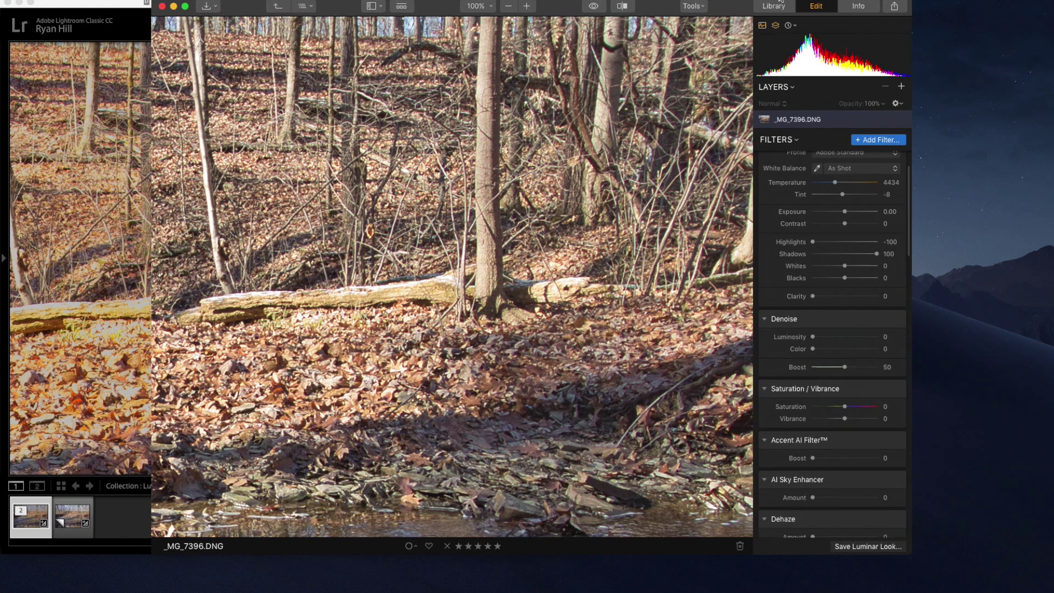
- Hide Luminar 3's editing controls and shift its window to uncover more of the Lightroom photo for comparison
click(817, 5)
drag(730, 7, 786, 7)
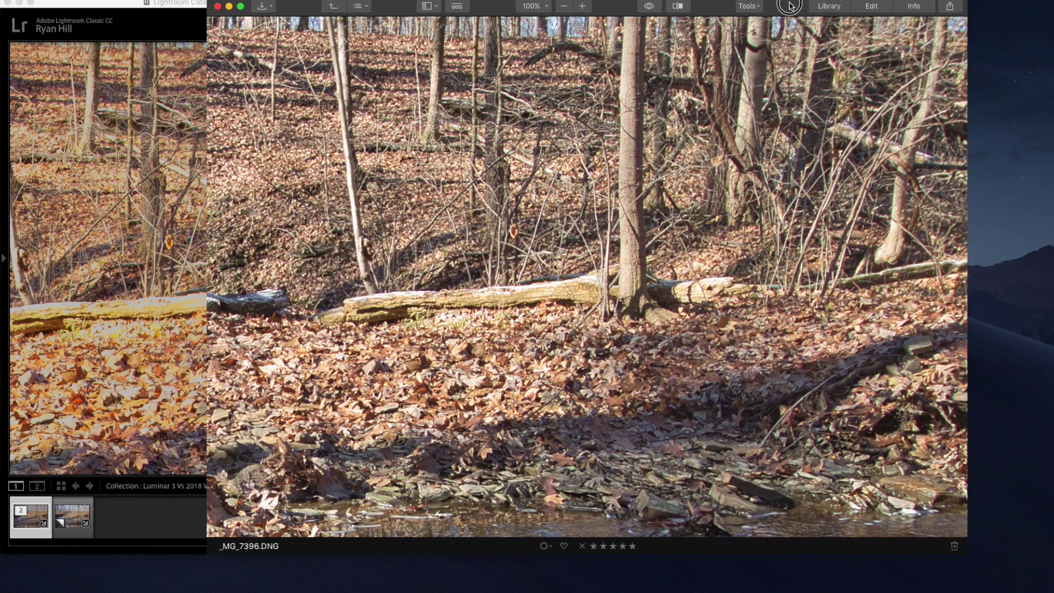
drag(298, 15, 318, 15)
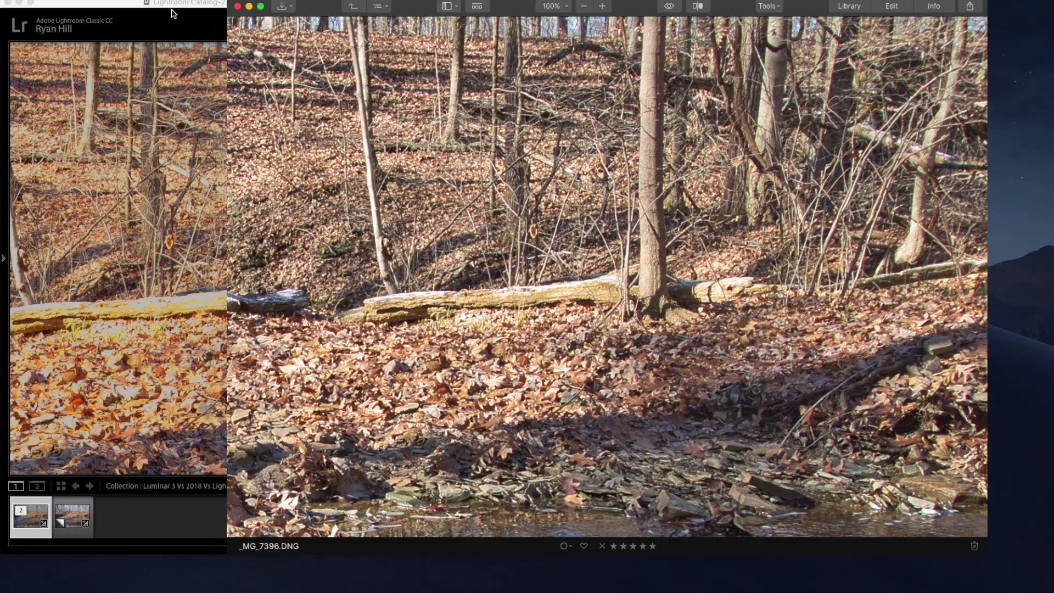